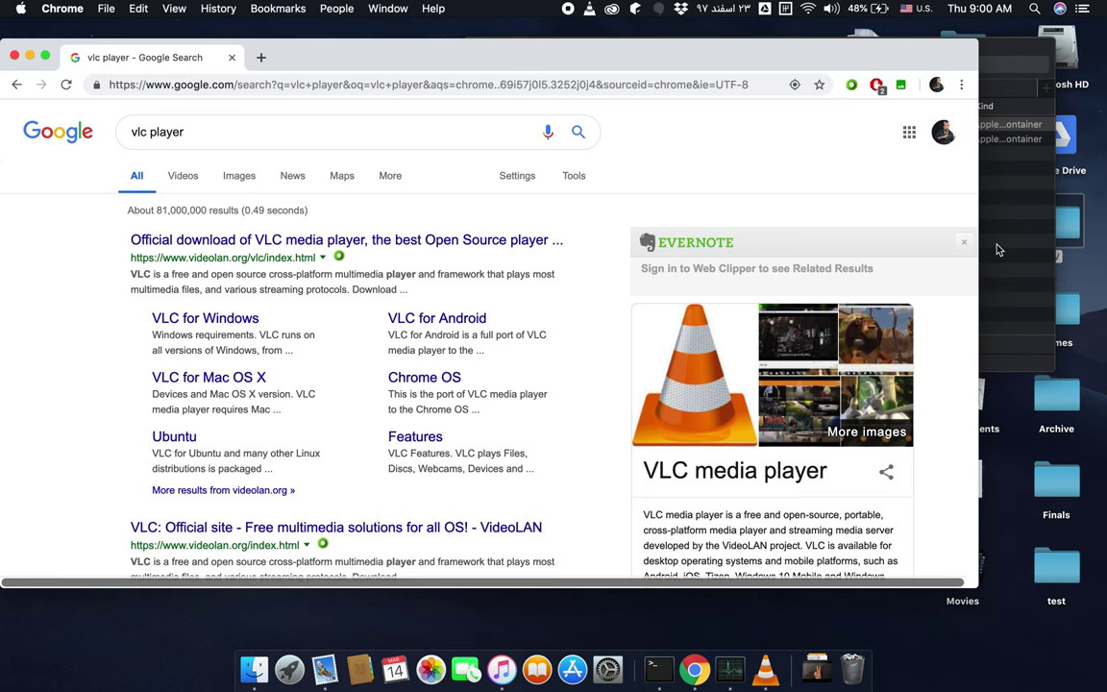
Play letter-v-version1.MOV from the V folder, pause it at about 00:07 and close the video
{"action": "left_click", "coordinate": [996, 249]}
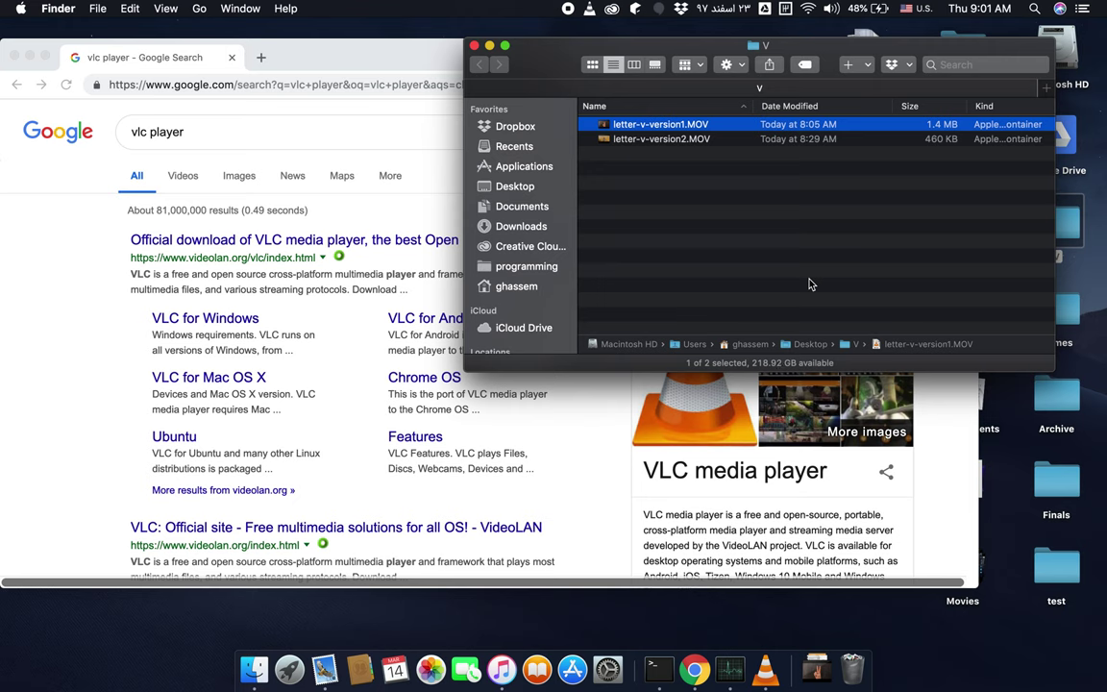
{"action": "double_click", "coordinate": [662, 126]}
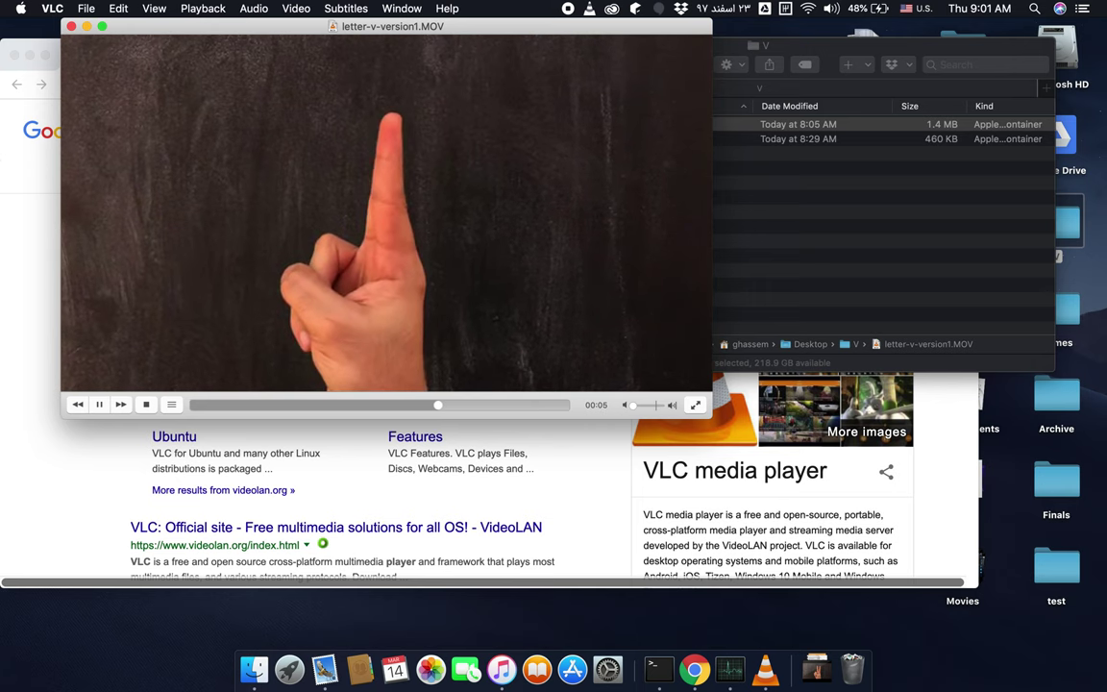
{"action": "left_click", "coordinate": [99, 405]}
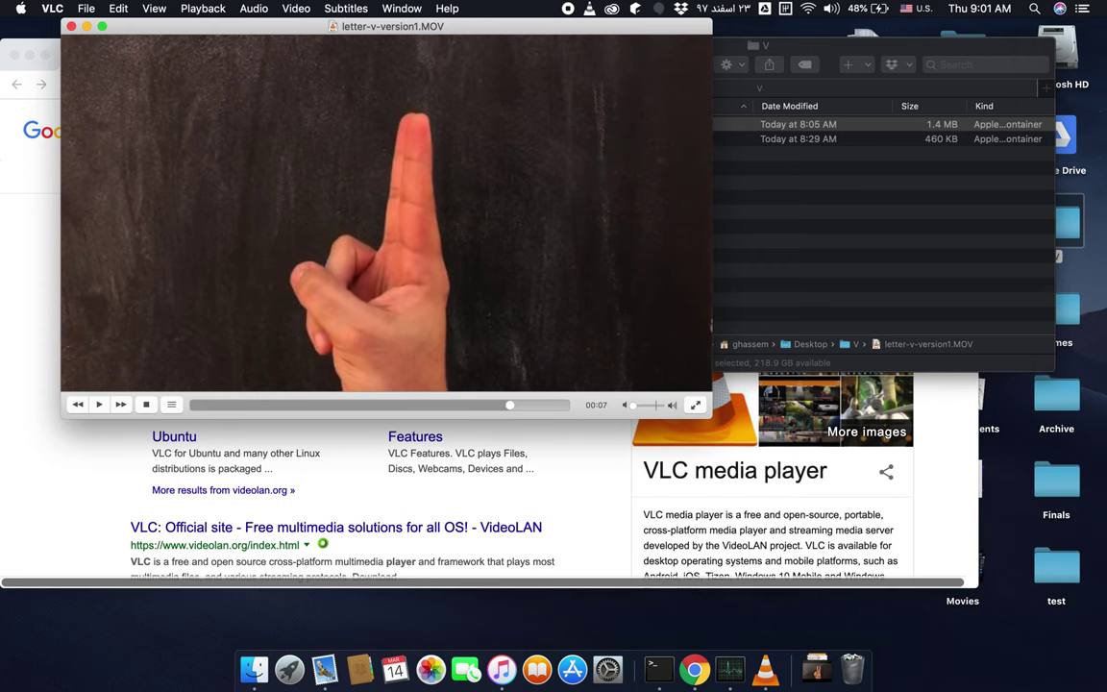
{"action": "left_click", "coordinate": [71, 26]}
Play letter-v-version2.MOV from the V folder, pause it at about 00:02 and move playback back to 00:01
{"action": "left_click", "coordinate": [667, 140]}
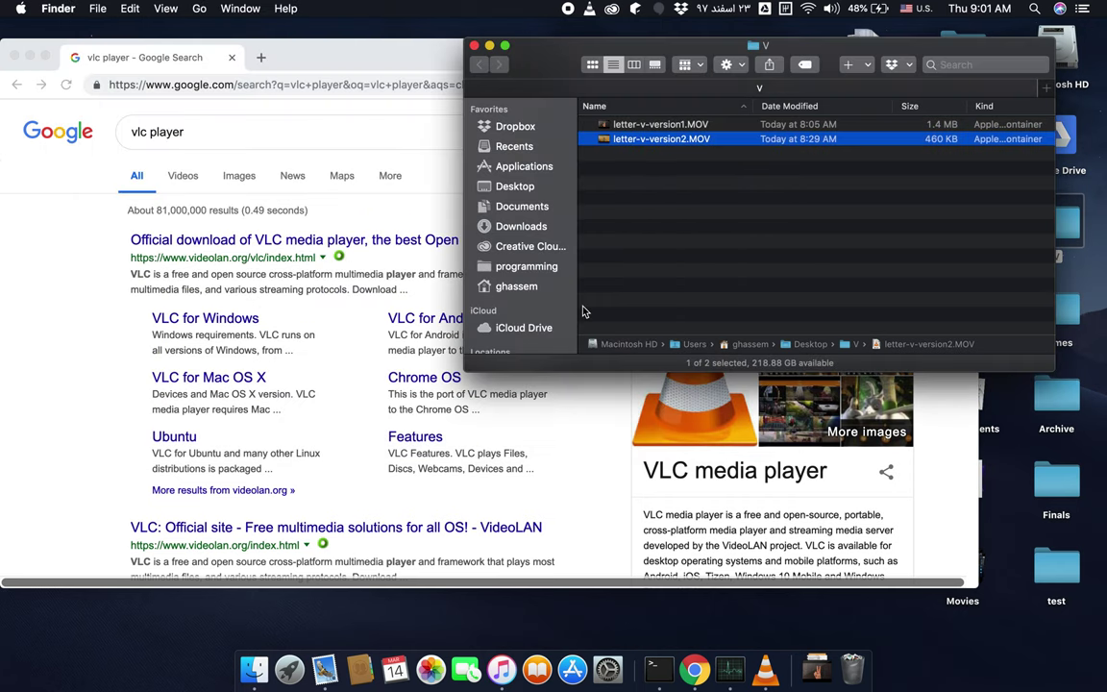
{"action": "double_click", "coordinate": [663, 139]}
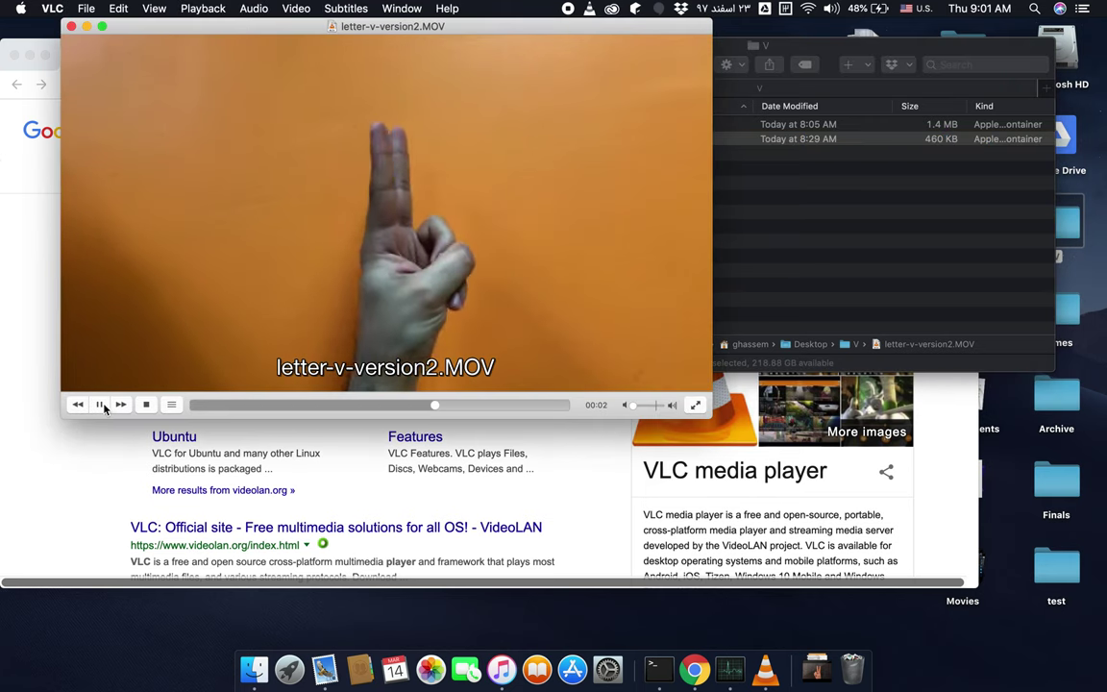
{"action": "left_click", "coordinate": [100, 404]}
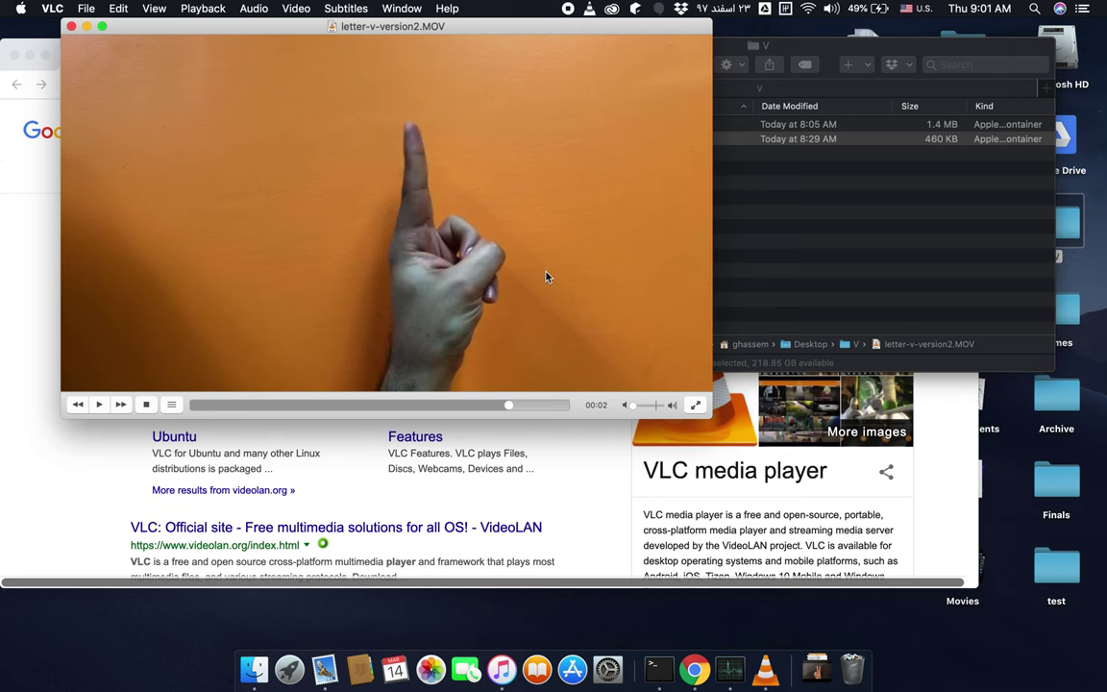
{"action": "left_click", "coordinate": [796, 126]}
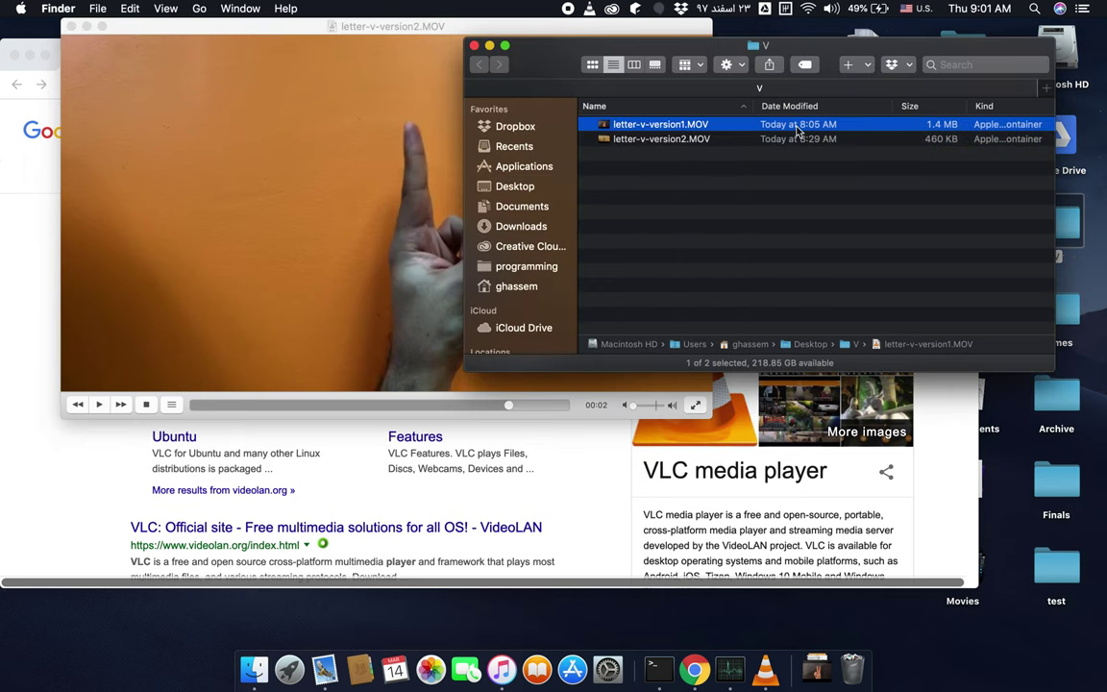
{"action": "left_click", "coordinate": [375, 240]}
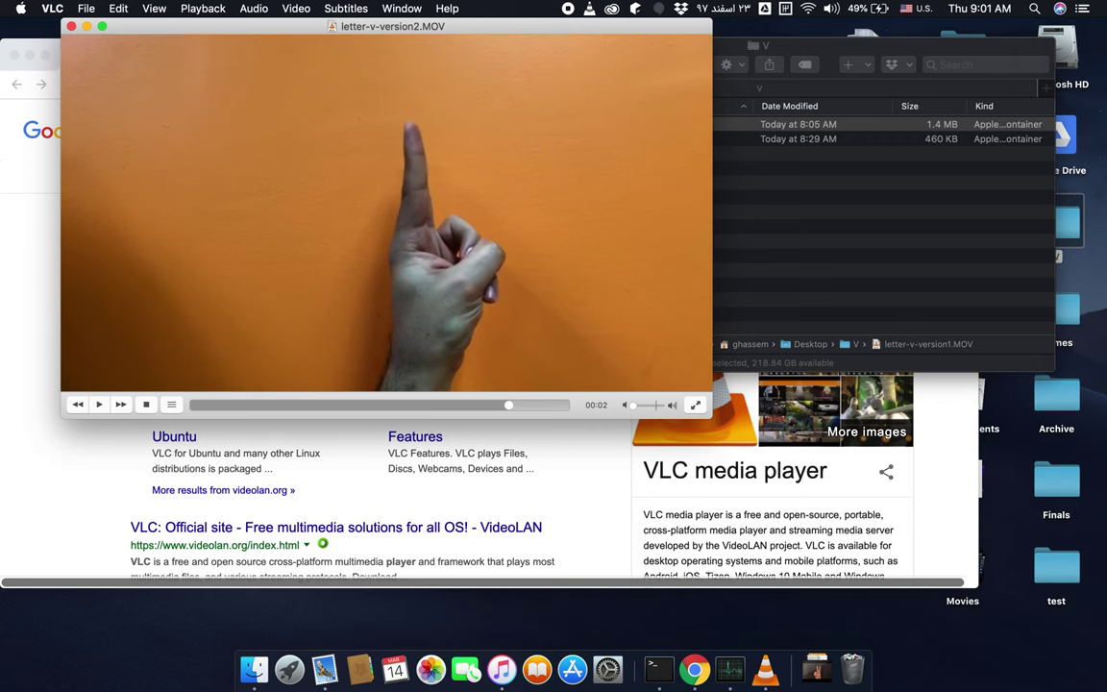
{"action": "left_click", "coordinate": [396, 405]}
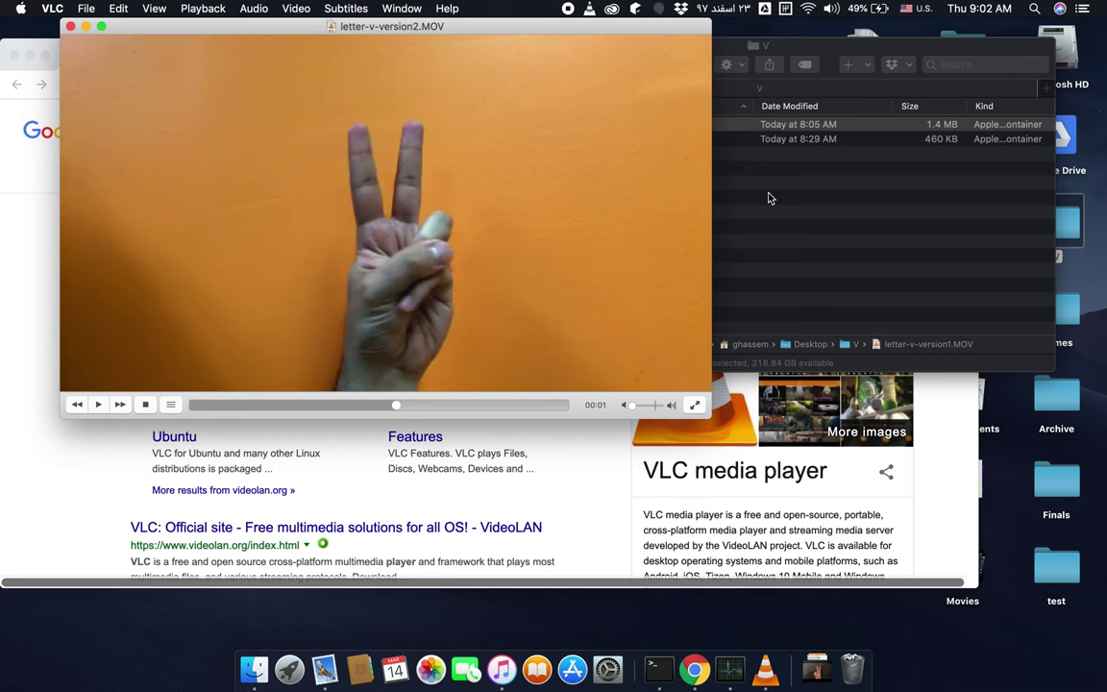
Review letter-v-version1.MOV while paused by moving playback to about 00:02, 00:05 and 00:04, and close the video
{"action": "left_click", "coordinate": [780, 140]}
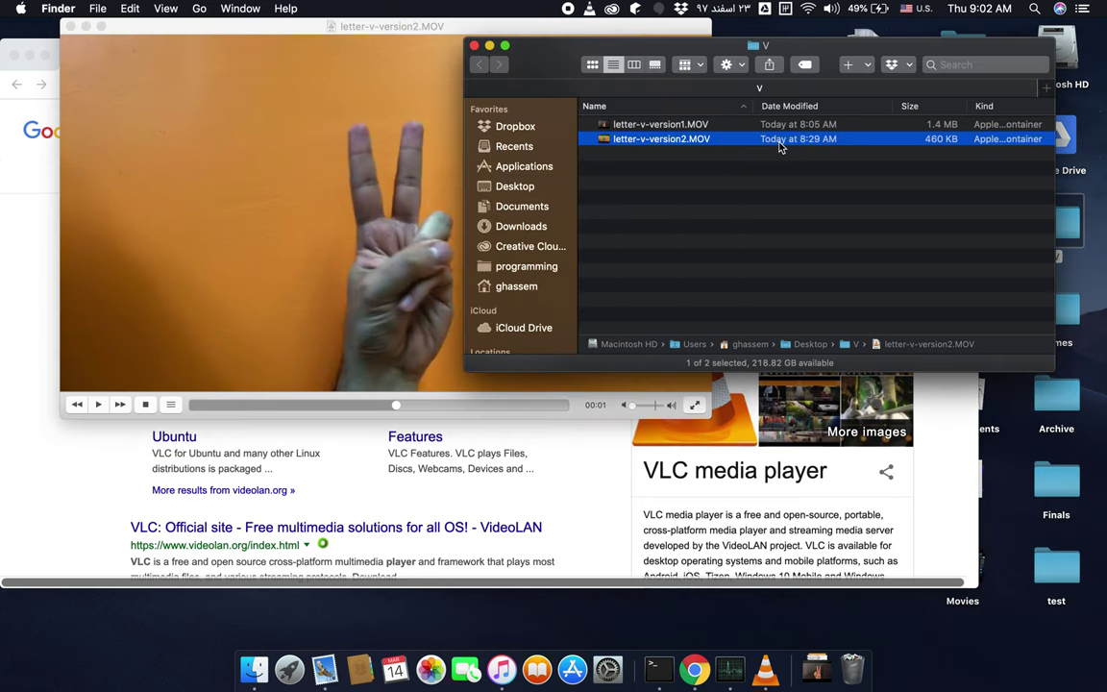
{"action": "double_click", "coordinate": [720, 128]}
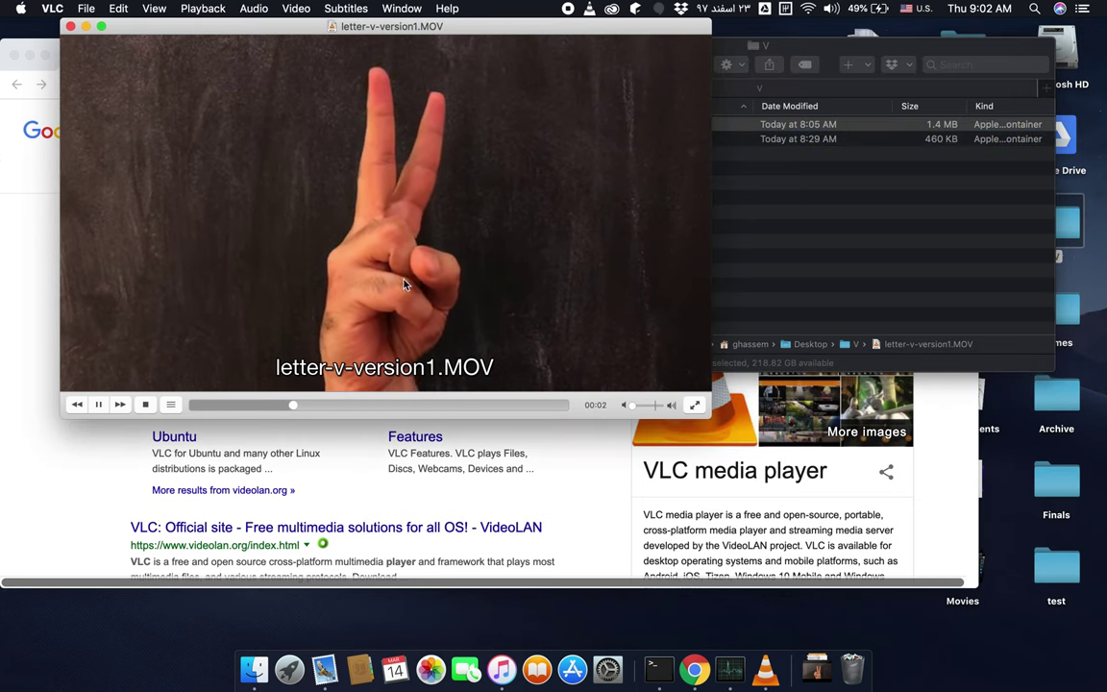
{"action": "left_click", "coordinate": [99, 405]}
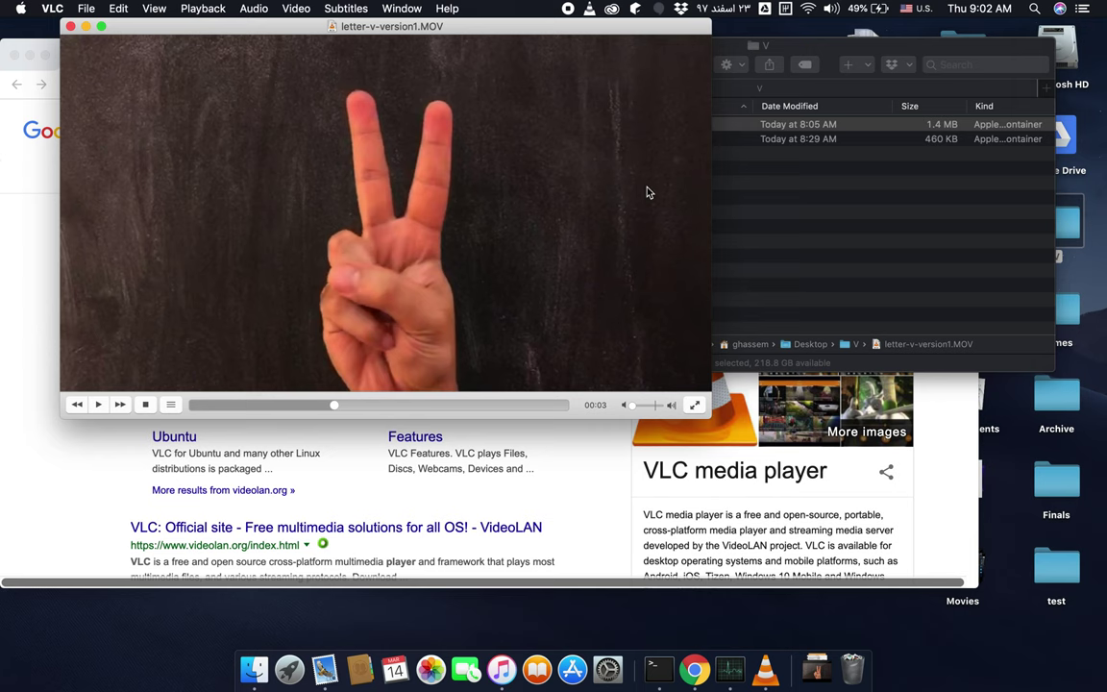
{"action": "left_click", "coordinate": [281, 404]}
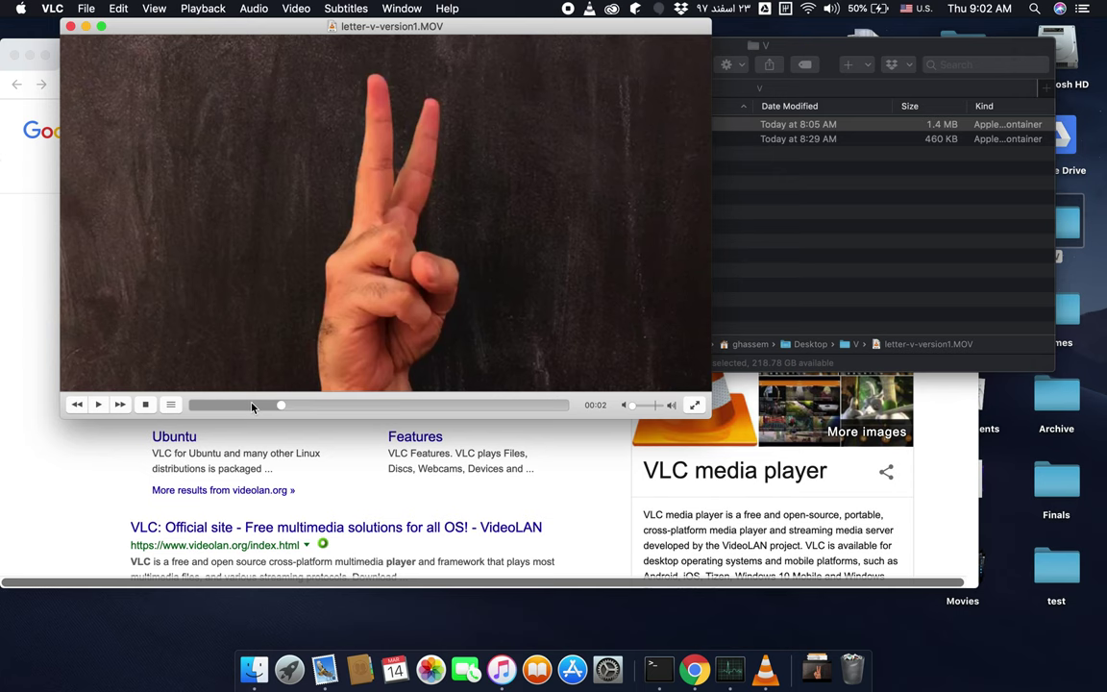
{"action": "left_click_drag", "start_coordinate": [252, 408], "coordinate": [410, 408]}
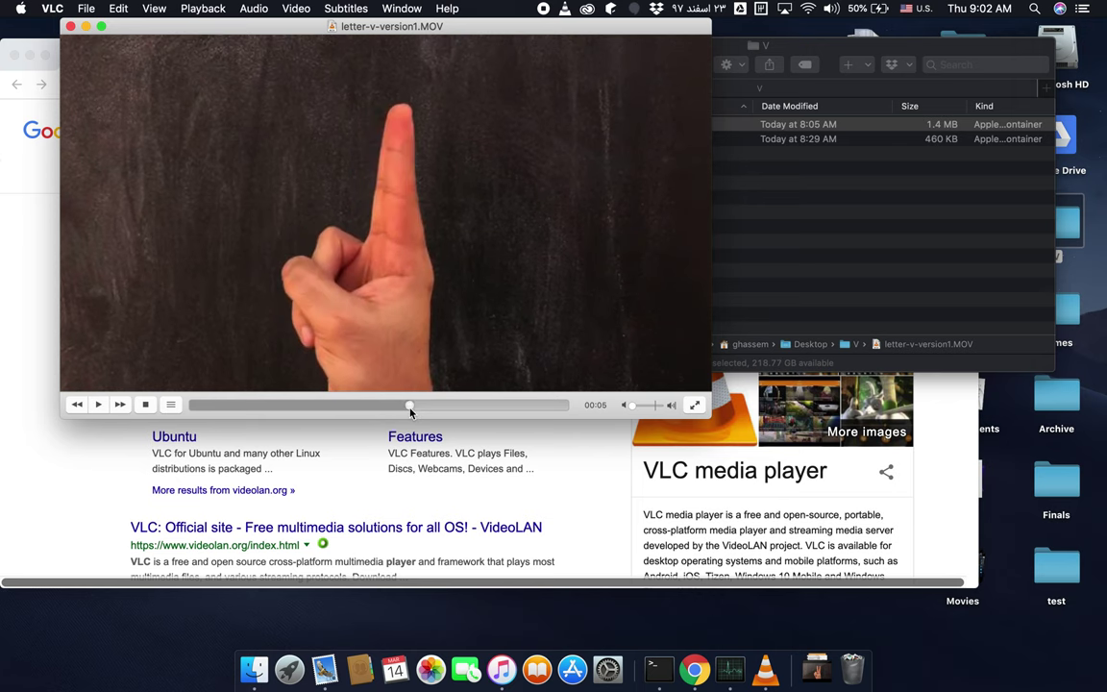
{"action": "left_click", "coordinate": [367, 407]}
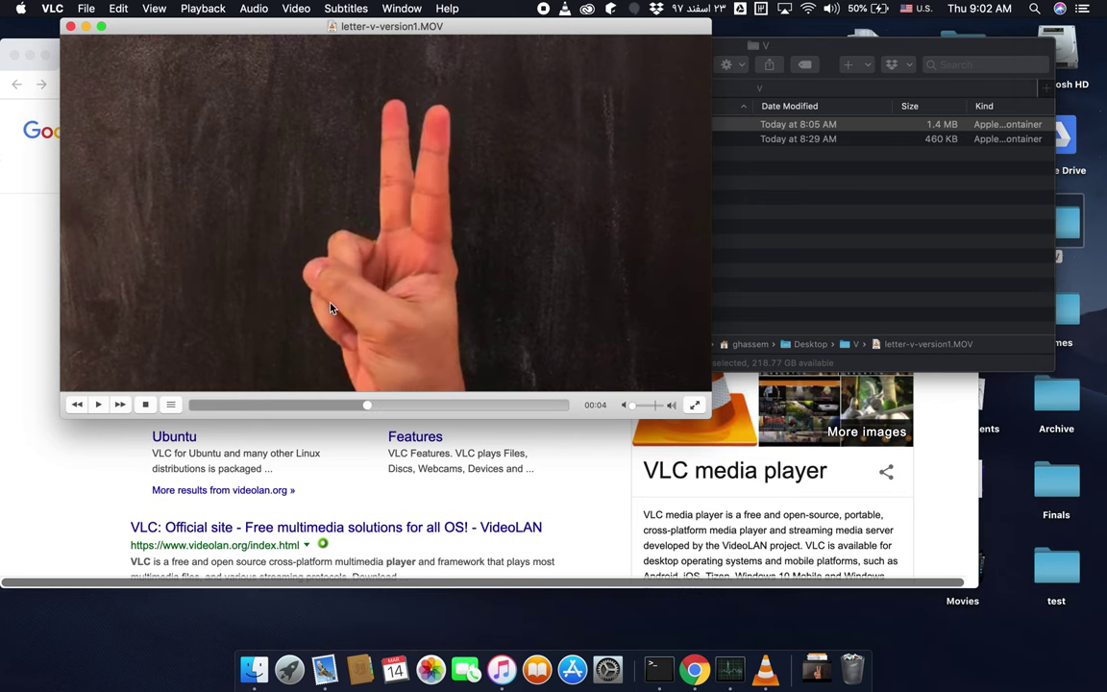
{"action": "left_click", "coordinate": [70, 27]}
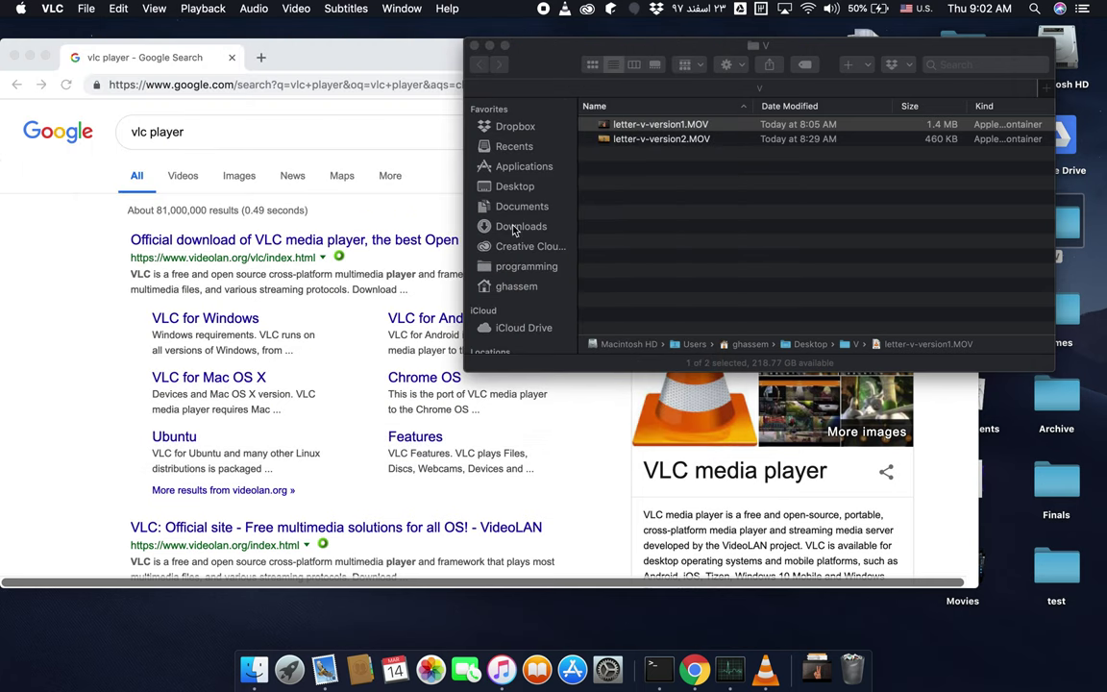
Reopen letter-v-version1.MOV, pause it and move playback to about 00:05 and back to 00:03
{"action": "double_click", "coordinate": [660, 126]}
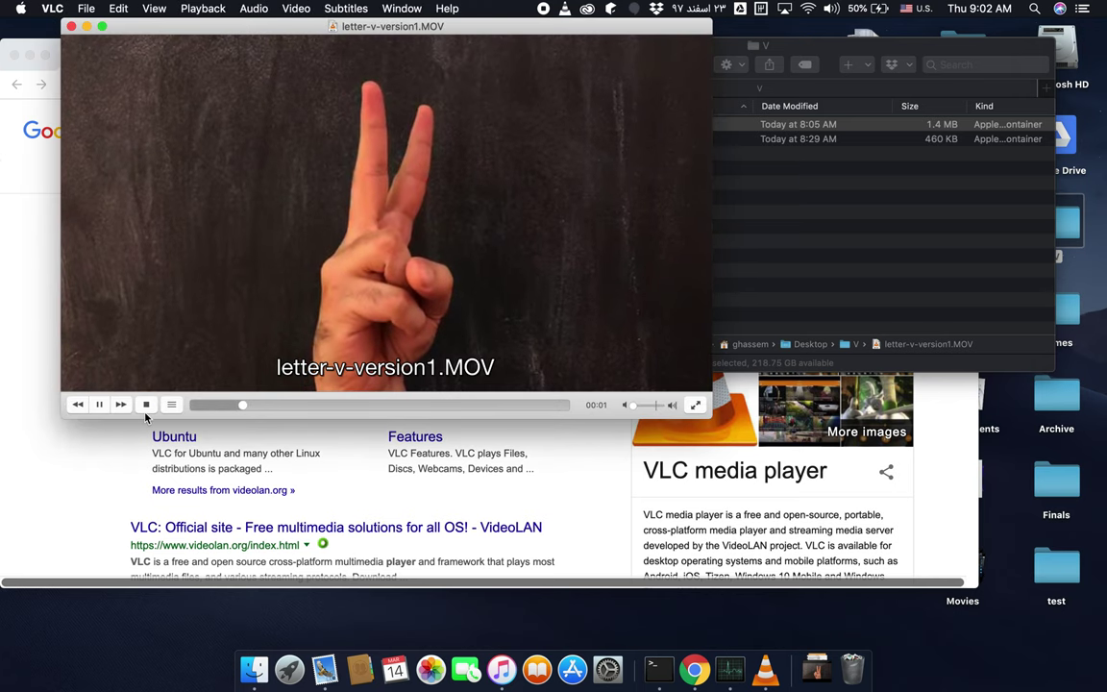
{"action": "left_click", "coordinate": [98, 405]}
{"action": "left_click", "coordinate": [416, 403]}
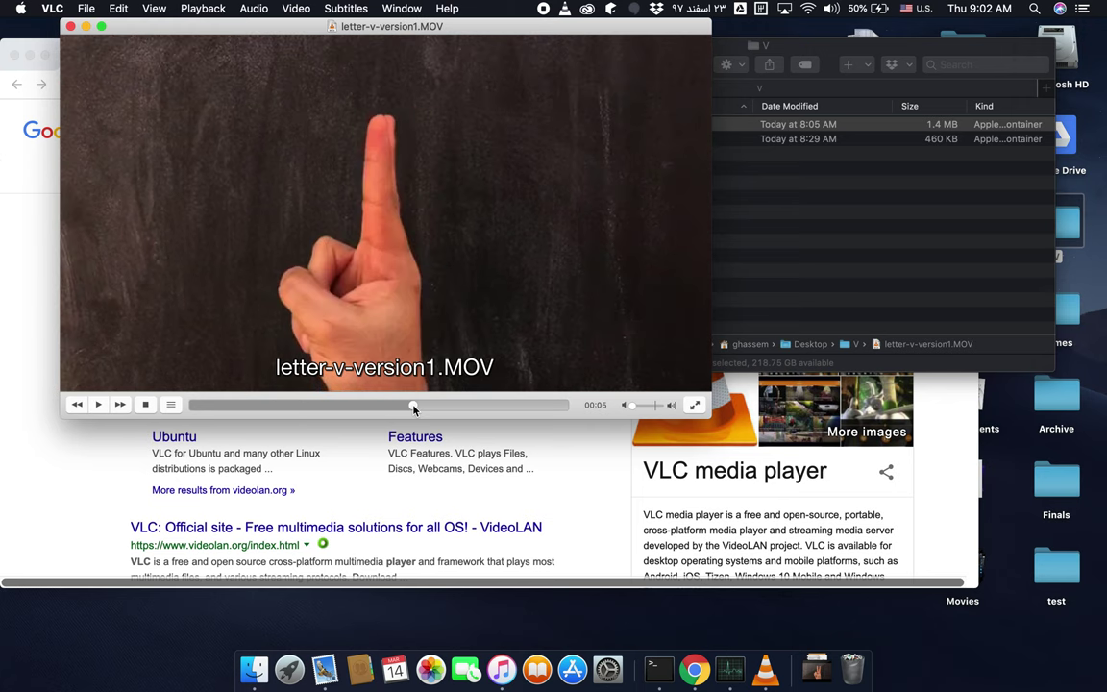
{"action": "left_click", "coordinate": [351, 404]}
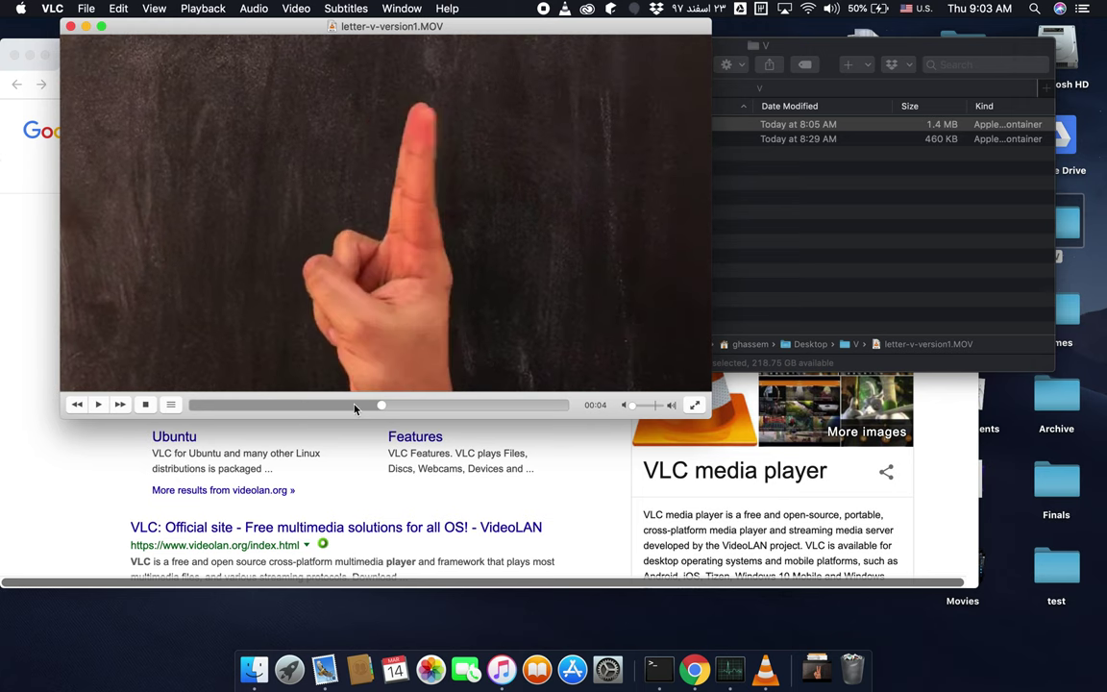
Play letter-v-version2.MOV from the V folder, pause it within the first second and close the video
{"action": "left_click", "coordinate": [711, 160]}
{"action": "double_click", "coordinate": [615, 139]}
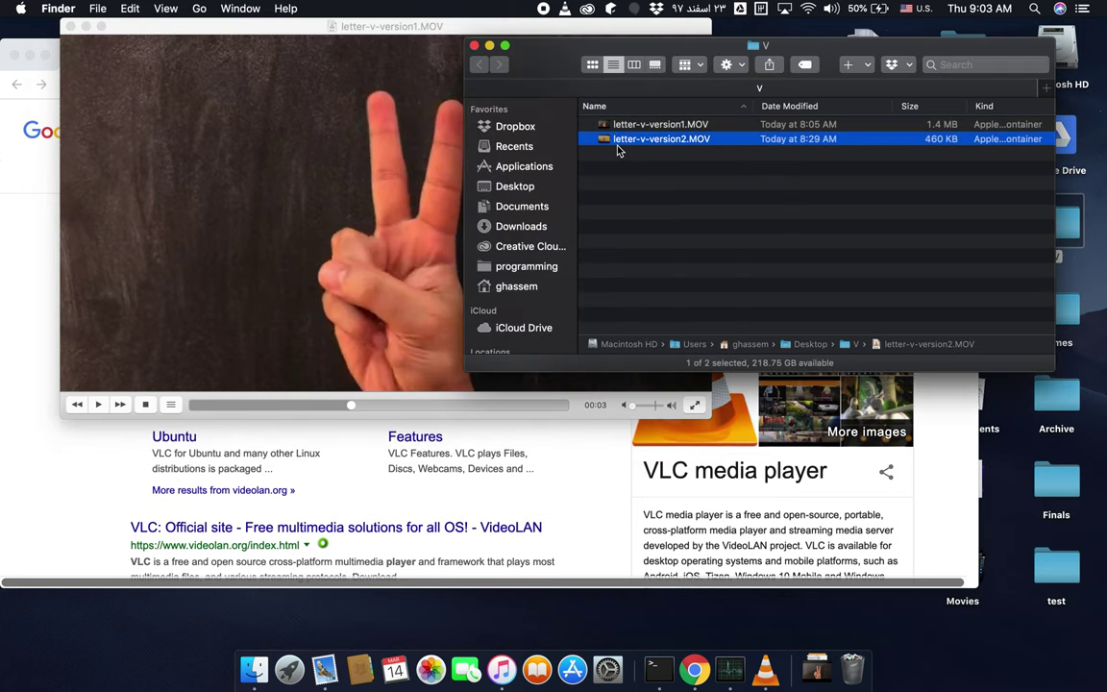
{"action": "key", "text": "space"}
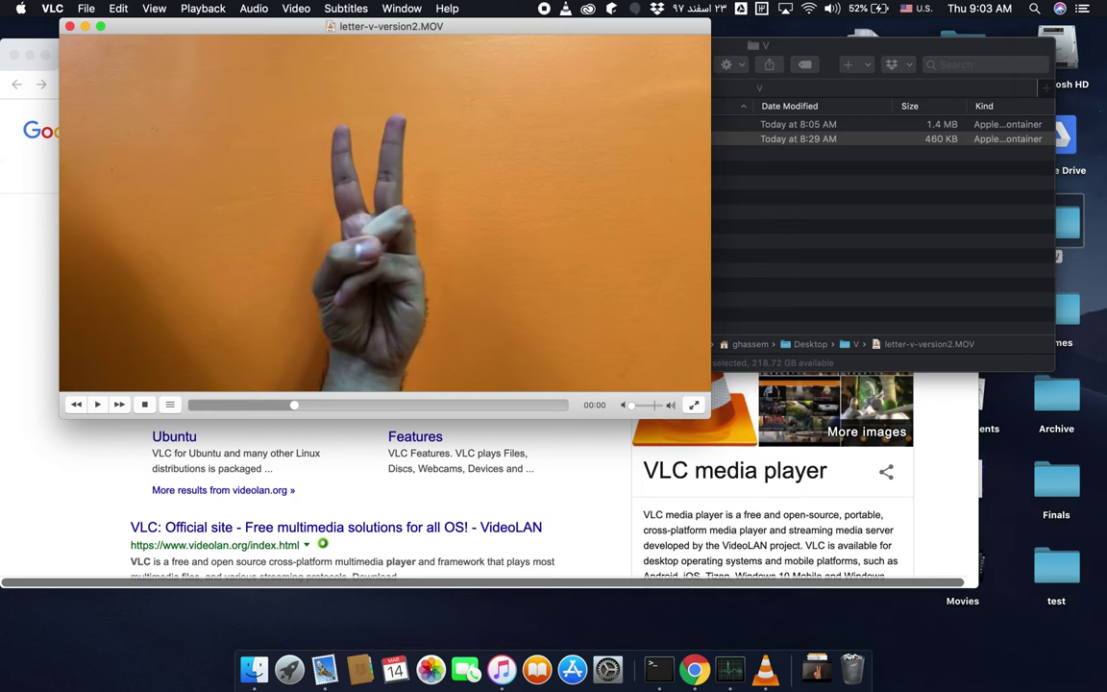
{"action": "left_click", "coordinate": [70, 28]}
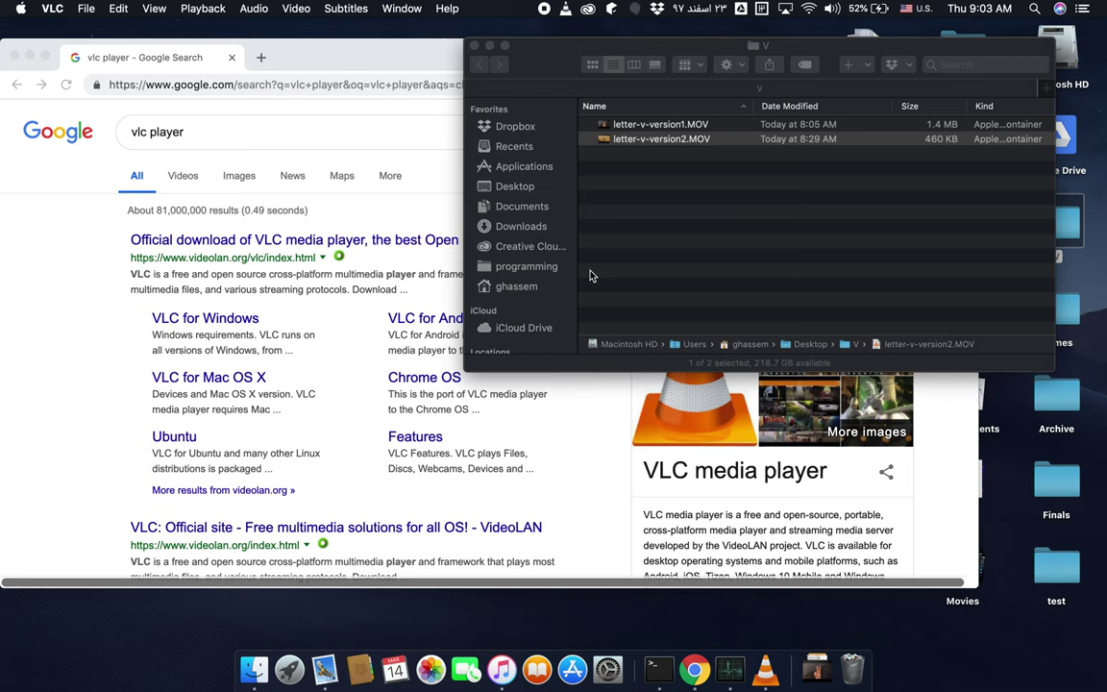
Switch to VLC and open its preferences with all advanced settings shown
{"action": "left_click", "coordinate": [429, 218]}
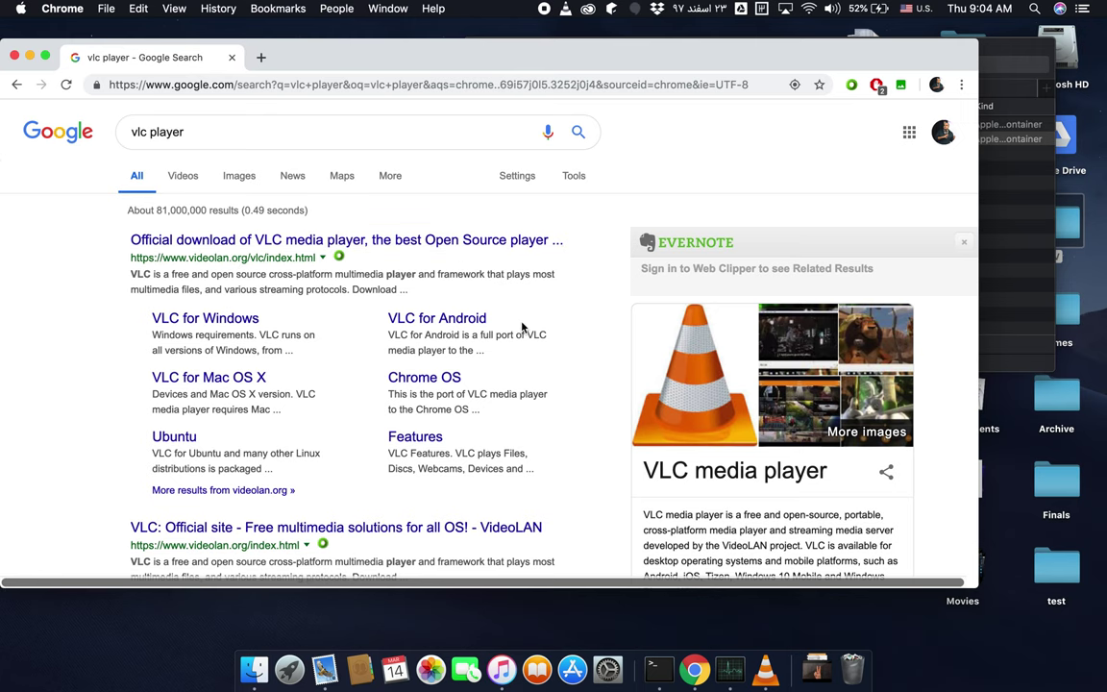
{"action": "left_click", "coordinate": [765, 669]}
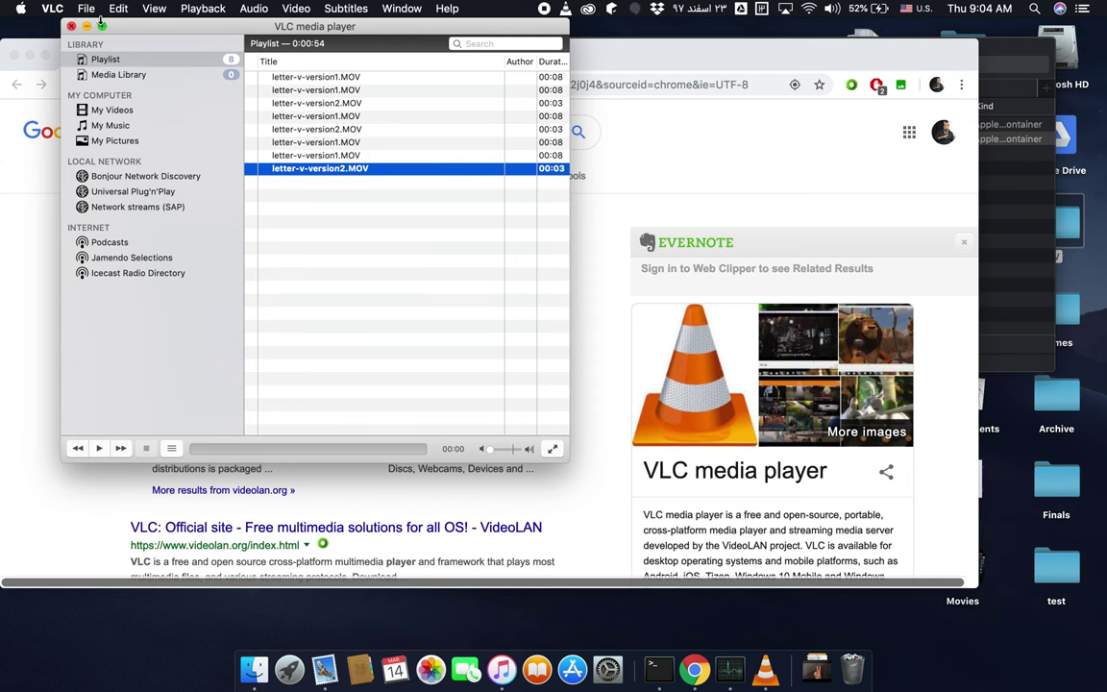
{"action": "left_click", "coordinate": [55, 7]}
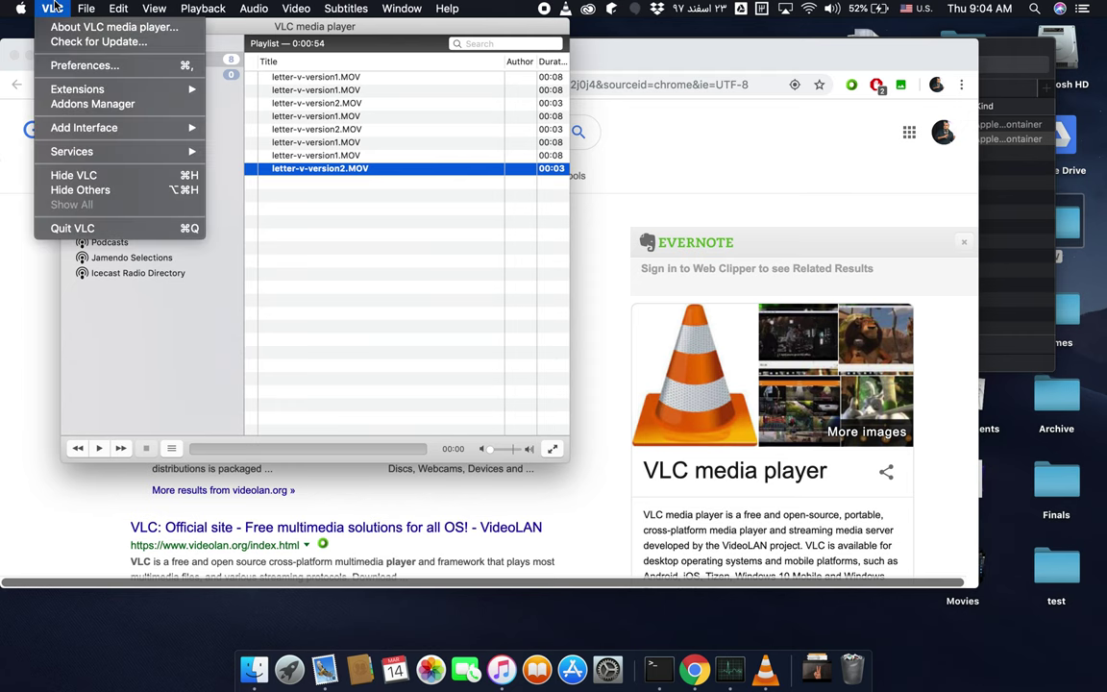
{"action": "left_click", "coordinate": [94, 67]}
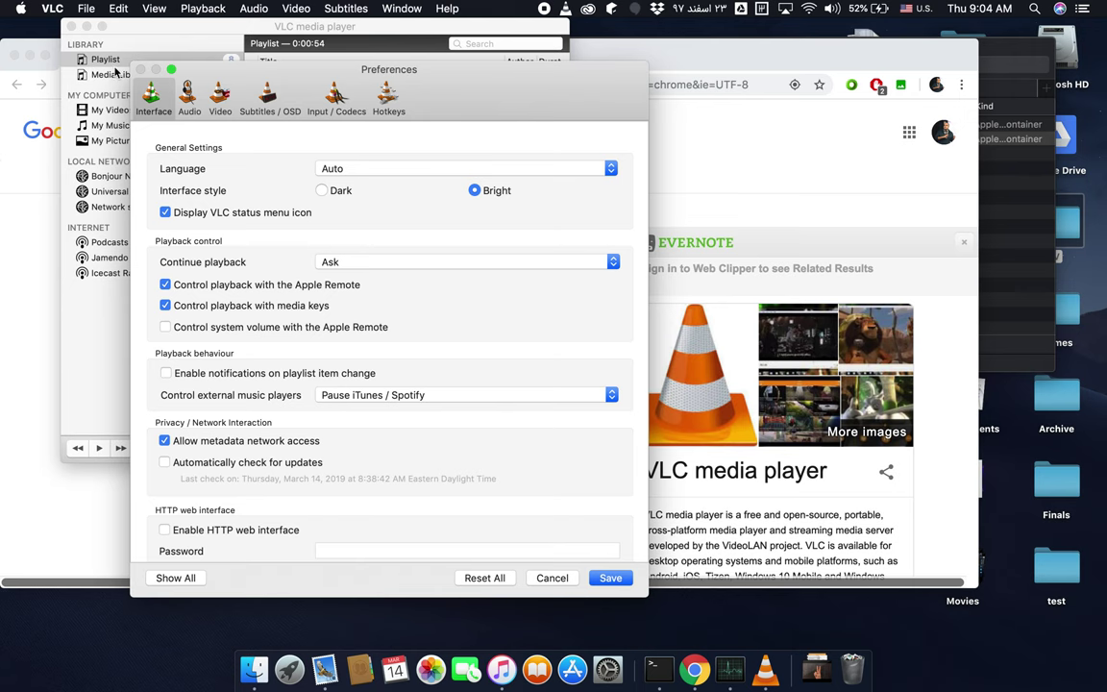
{"action": "left_click_drag", "start_coordinate": [448, 87], "coordinate": [412, 53]}
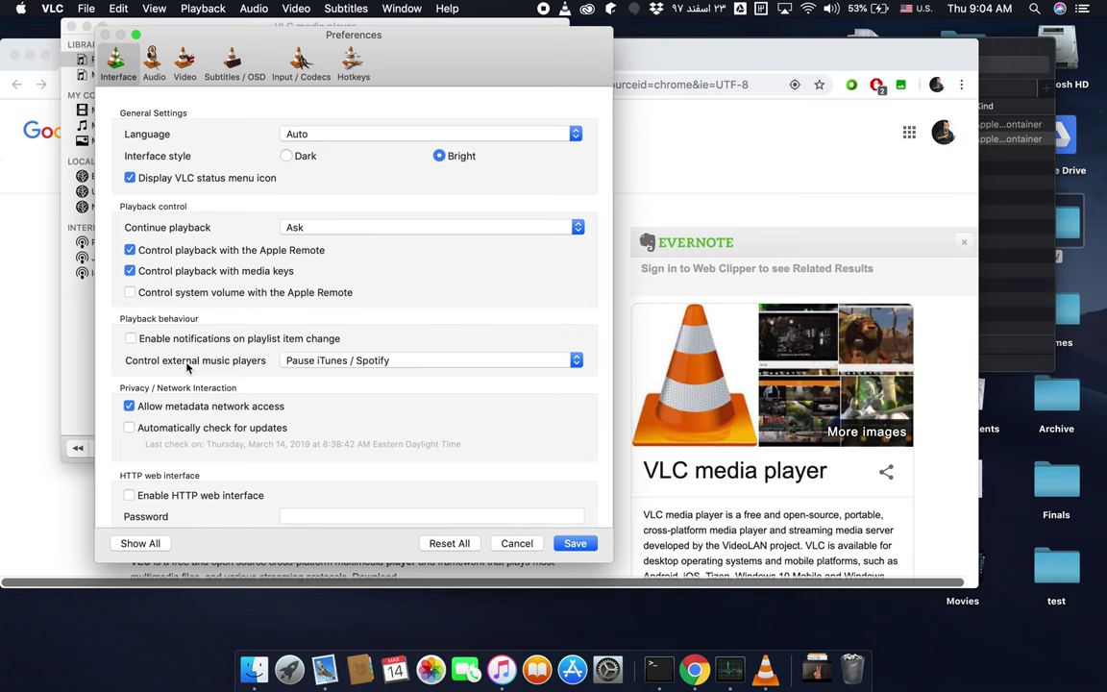
{"action": "left_click", "coordinate": [142, 544]}
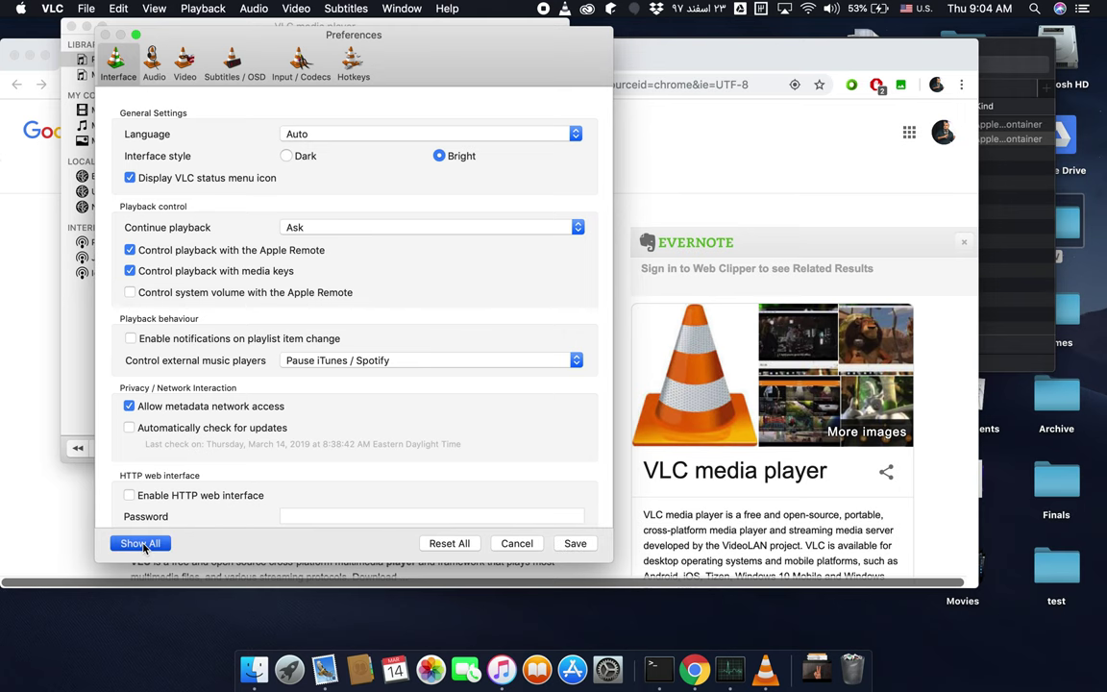
{"action": "scroll", "coordinate": [288, 240], "scroll_direction": "up", "scroll_amount": 8}
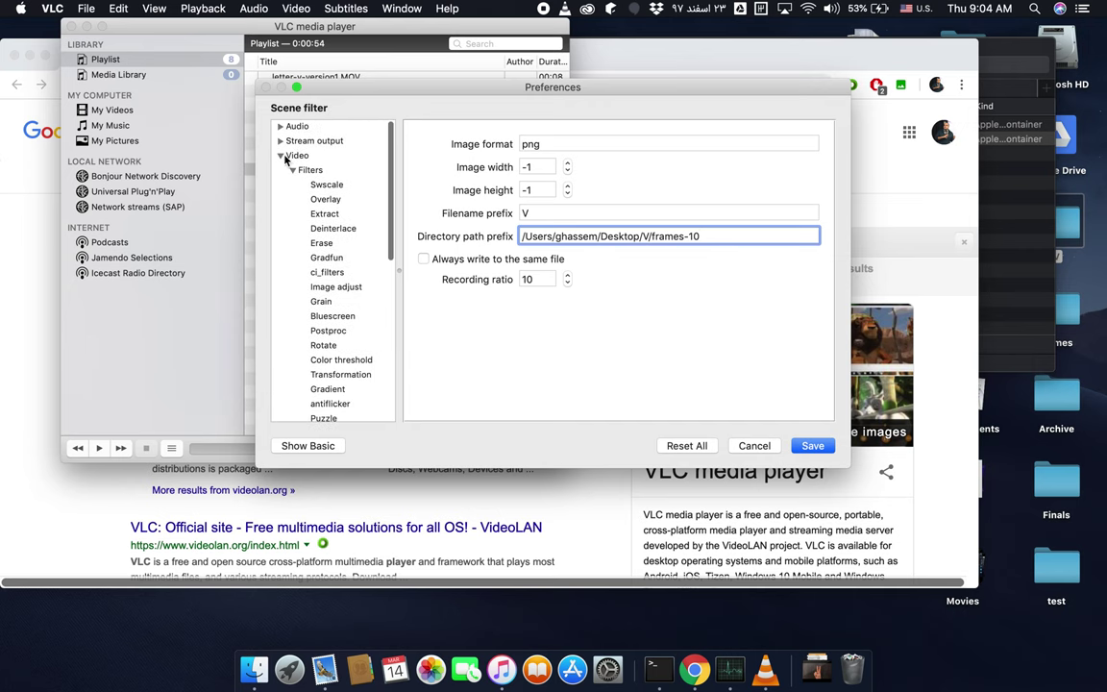
Open the Filters settings of the Video category in the advanced preferences
{"action": "left_click", "coordinate": [282, 155]}
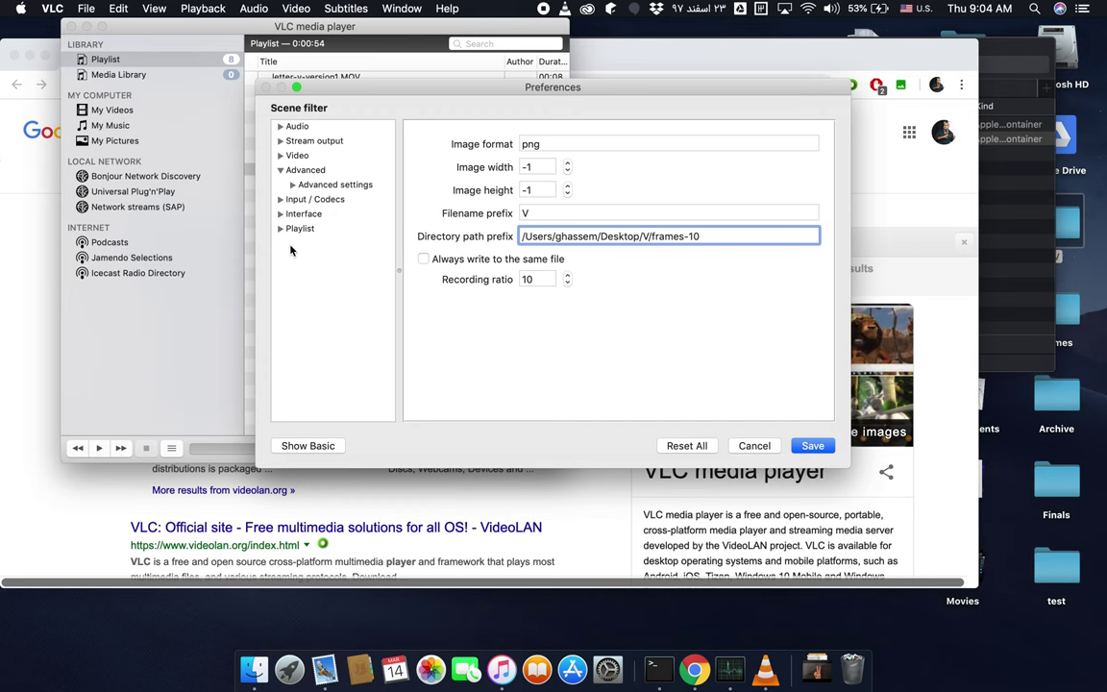
{"action": "double_click", "coordinate": [283, 156]}
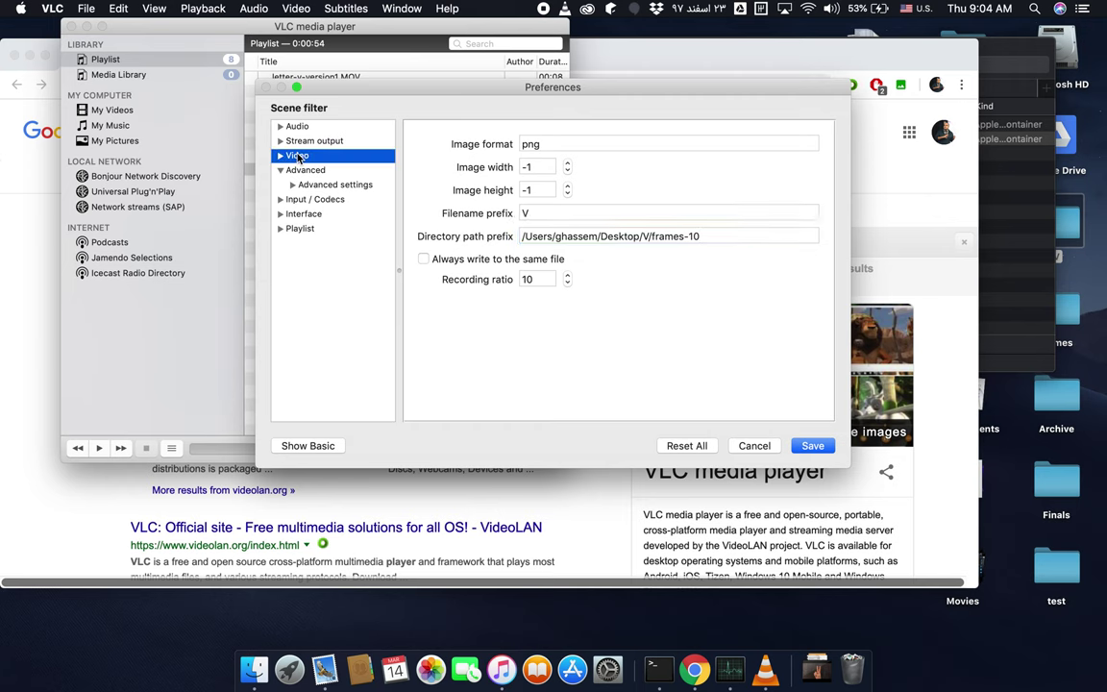
{"action": "left_click", "coordinate": [281, 156]}
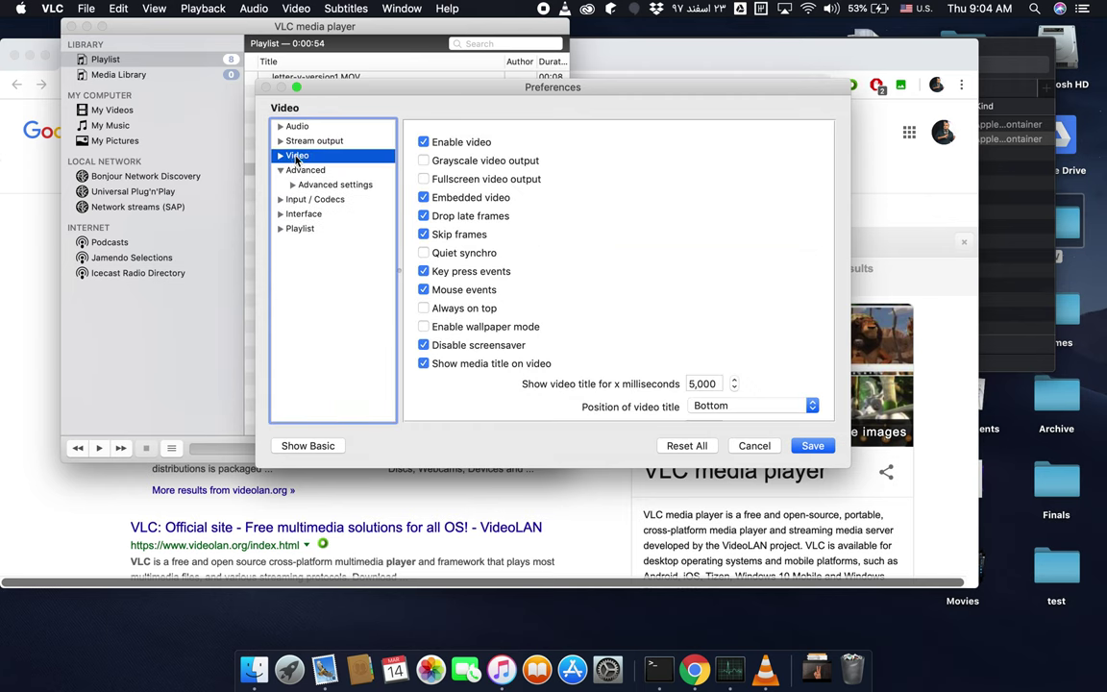
{"action": "left_click", "coordinate": [280, 156]}
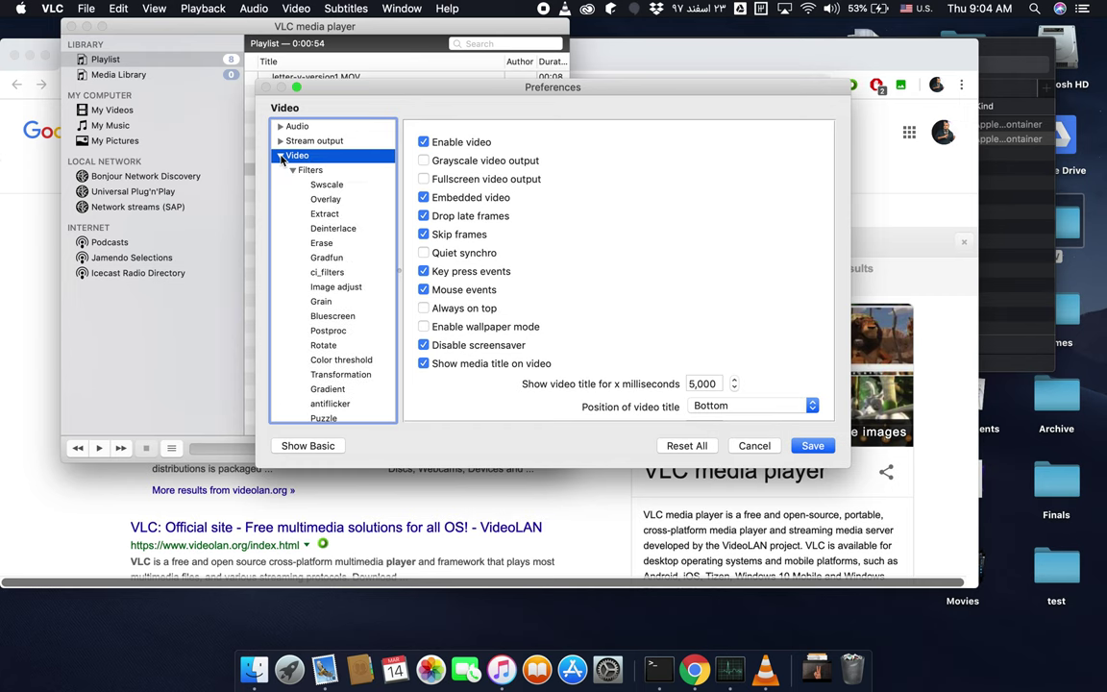
{"action": "left_click", "coordinate": [292, 170]}
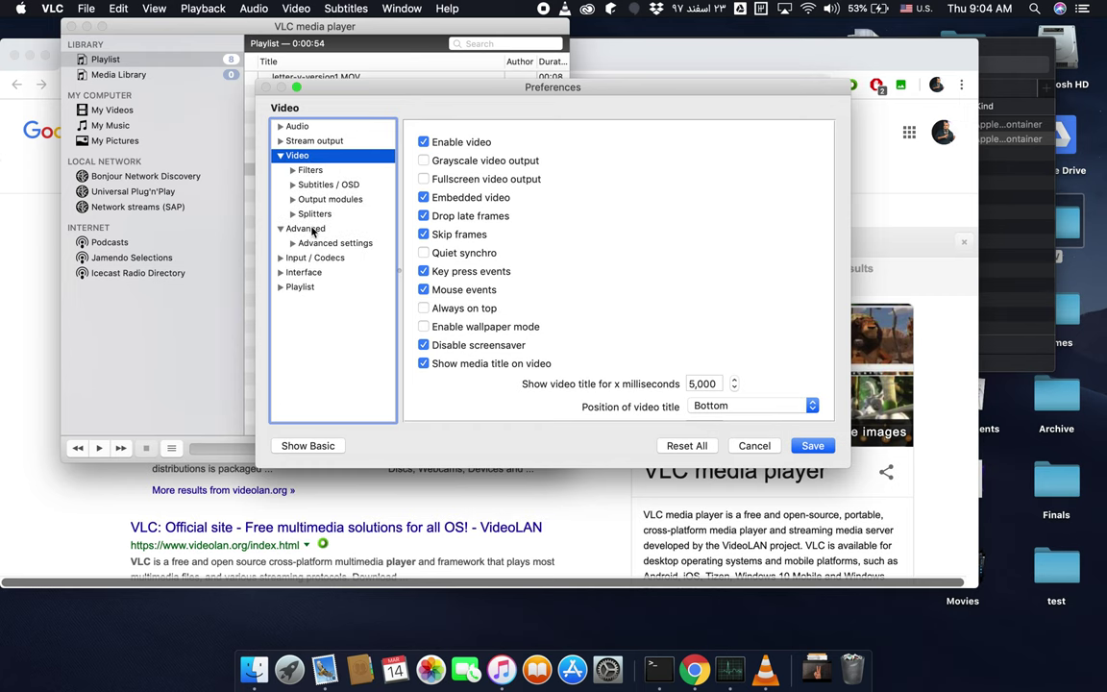
{"action": "left_click", "coordinate": [292, 170]}
{"action": "left_click", "coordinate": [308, 172]}
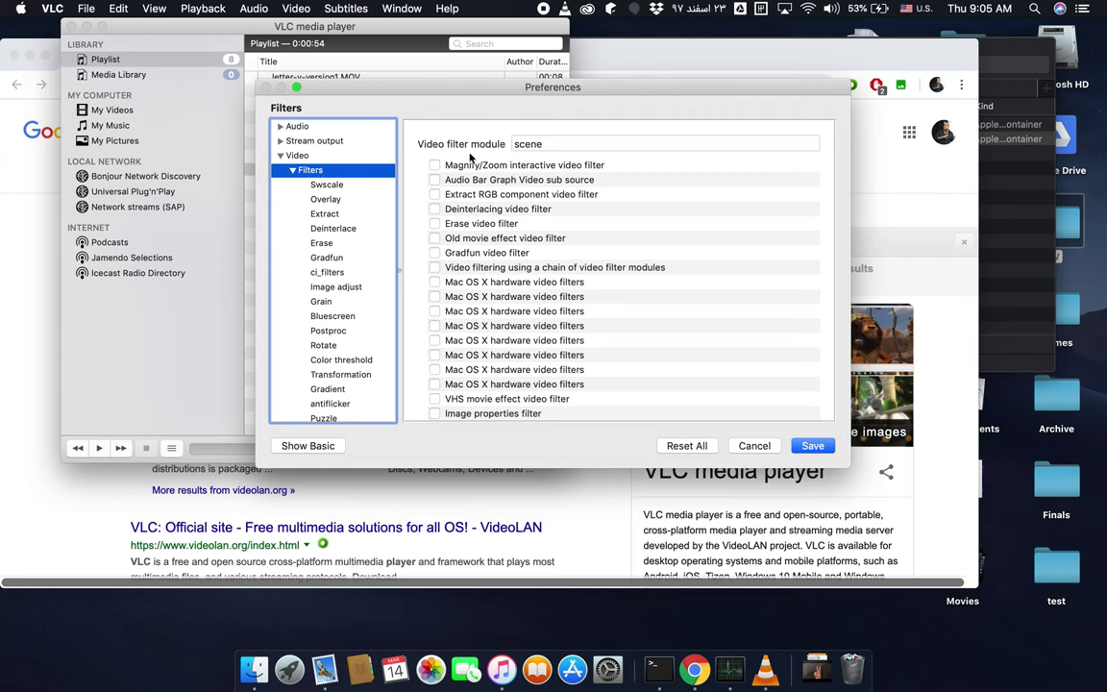
Check that the Scene video filter is enabled and open the Scene filter's own settings
{"action": "scroll", "coordinate": [463, 369], "scroll_direction": "down", "scroll_amount": 1}
{"action": "scroll", "coordinate": [461, 370], "scroll_direction": "down", "scroll_amount": 15}
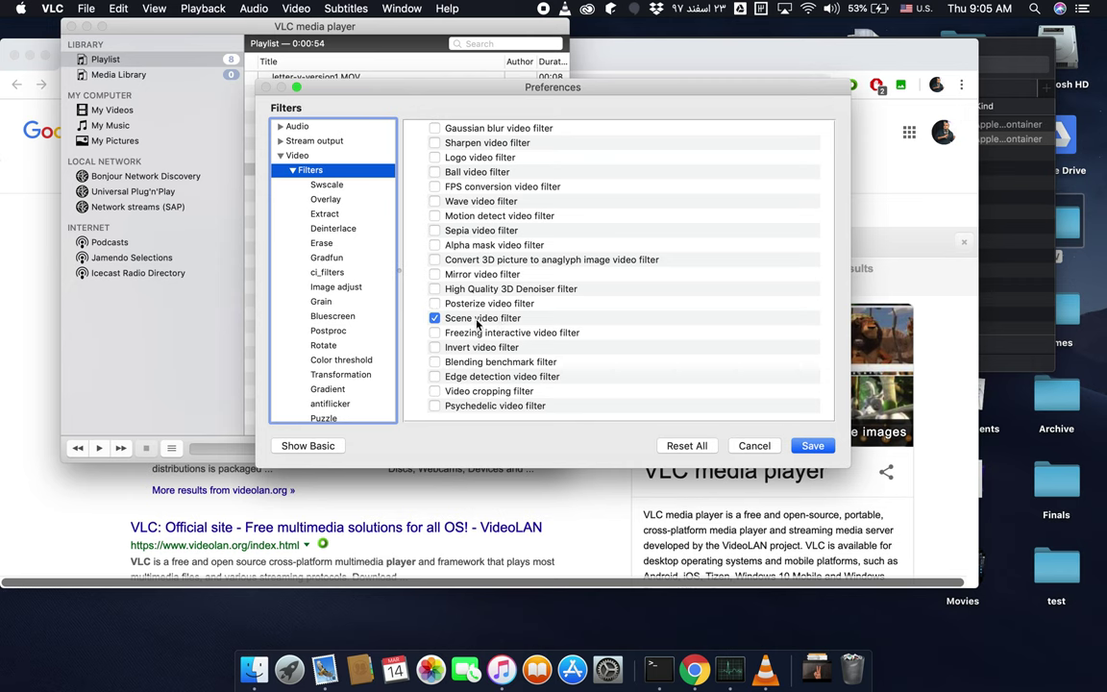
{"action": "scroll", "coordinate": [327, 327], "scroll_direction": "down", "scroll_amount": 10}
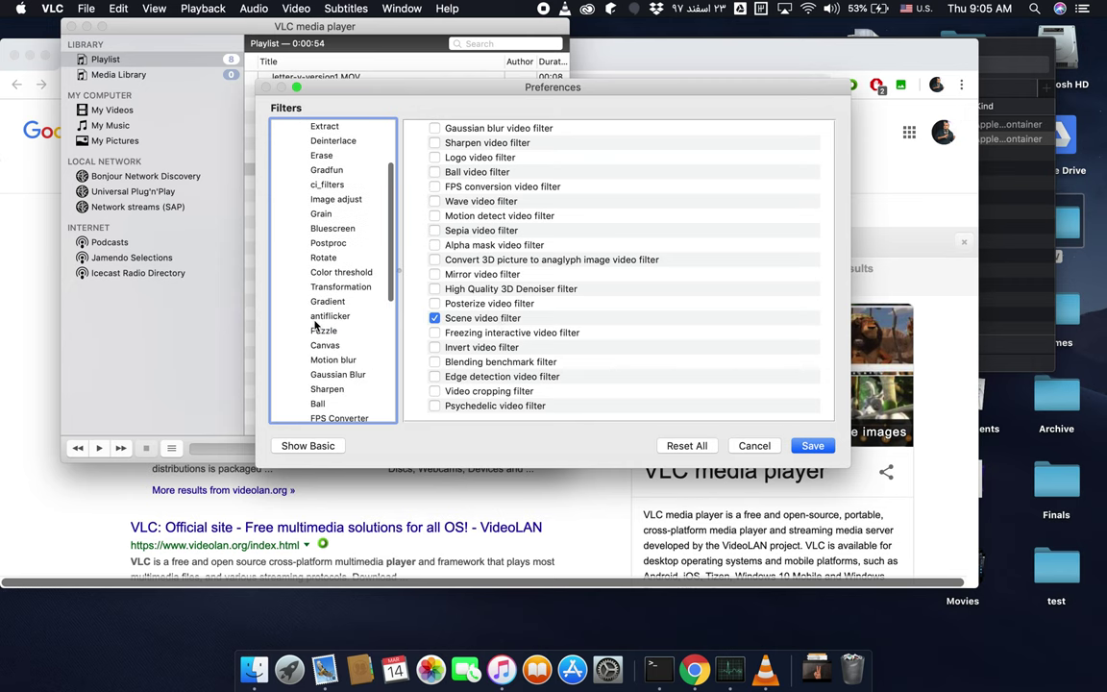
{"action": "scroll", "coordinate": [317, 324], "scroll_direction": "down", "scroll_amount": 3}
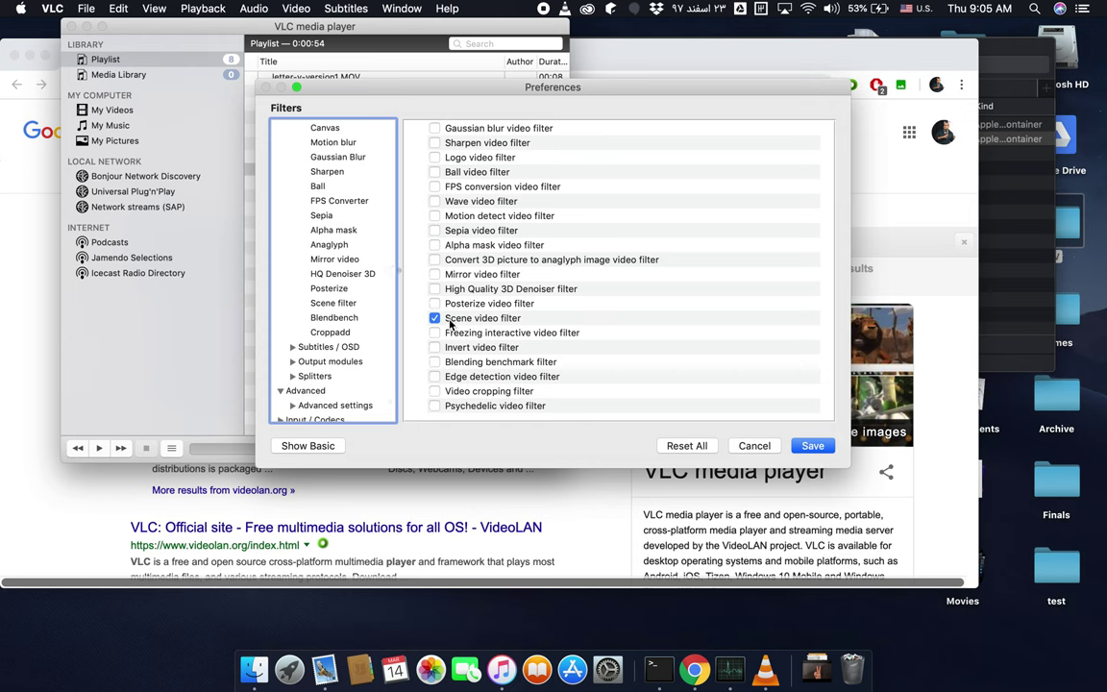
{"action": "scroll", "coordinate": [326, 240], "scroll_direction": "up", "scroll_amount": 13}
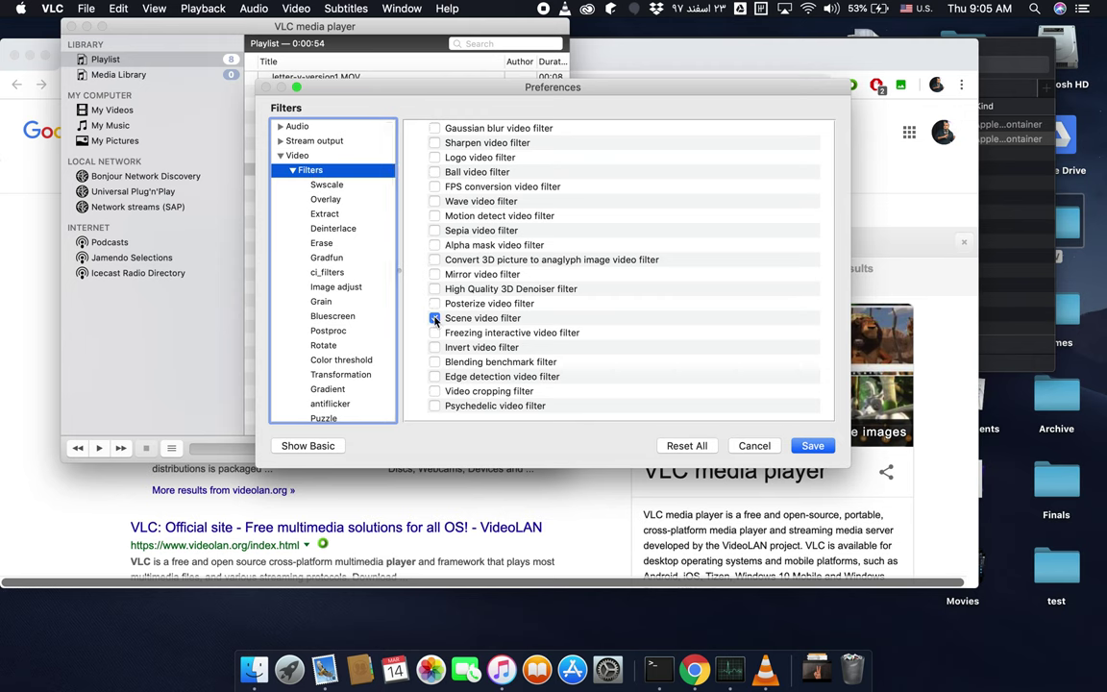
{"action": "scroll", "coordinate": [320, 358], "scroll_direction": "down", "scroll_amount": 10}
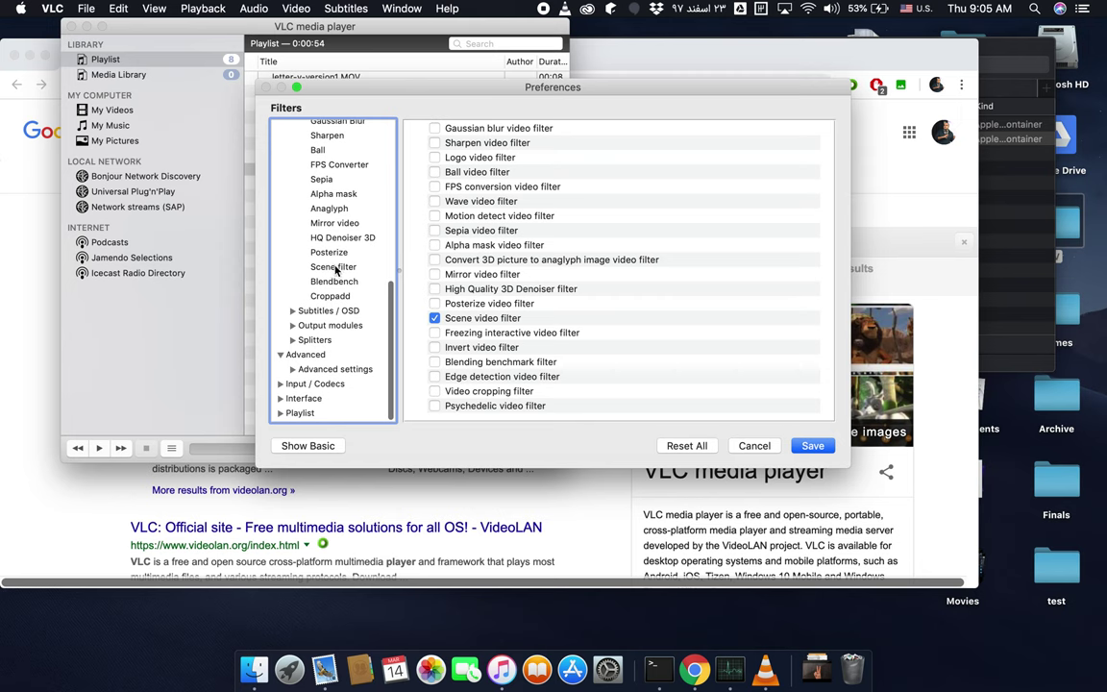
{"action": "left_click", "coordinate": [336, 267]}
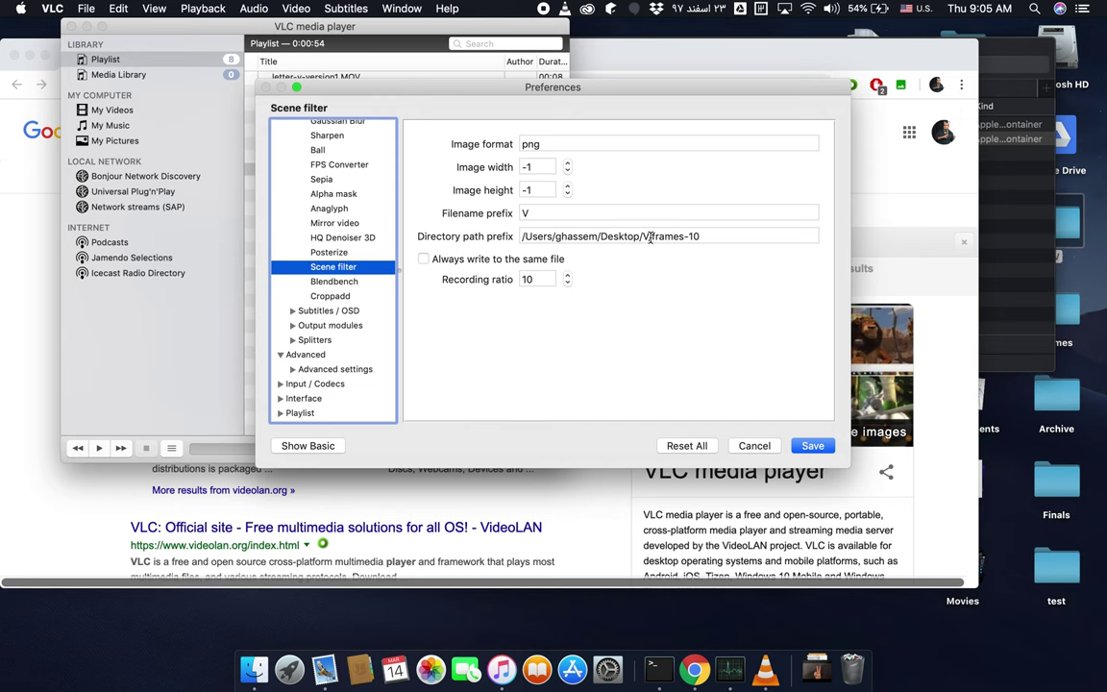
Change the directory path prefix so it ends in Desktop/V/frames-5 and set the recording ratio to 5
{"action": "left_click", "coordinate": [700, 236]}
{"action": "key", "text": "BackSpace"}
{"action": "key", "text": "BackSpace"}
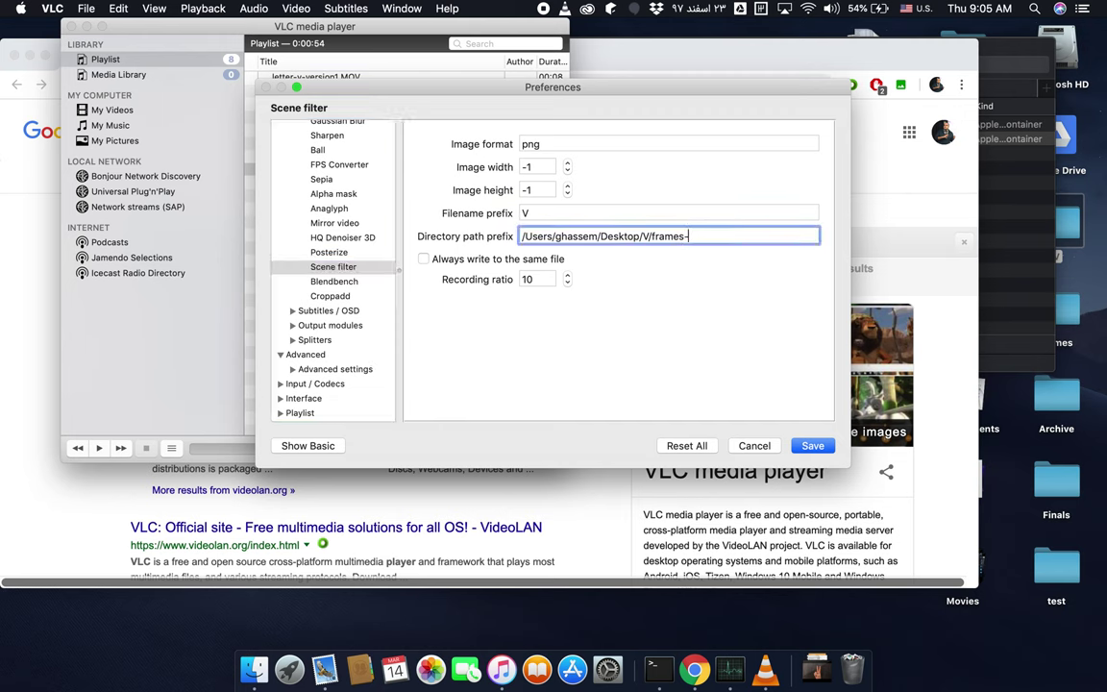
{"action": "type", "text": "5"}
{"action": "double_click", "coordinate": [527, 280]}
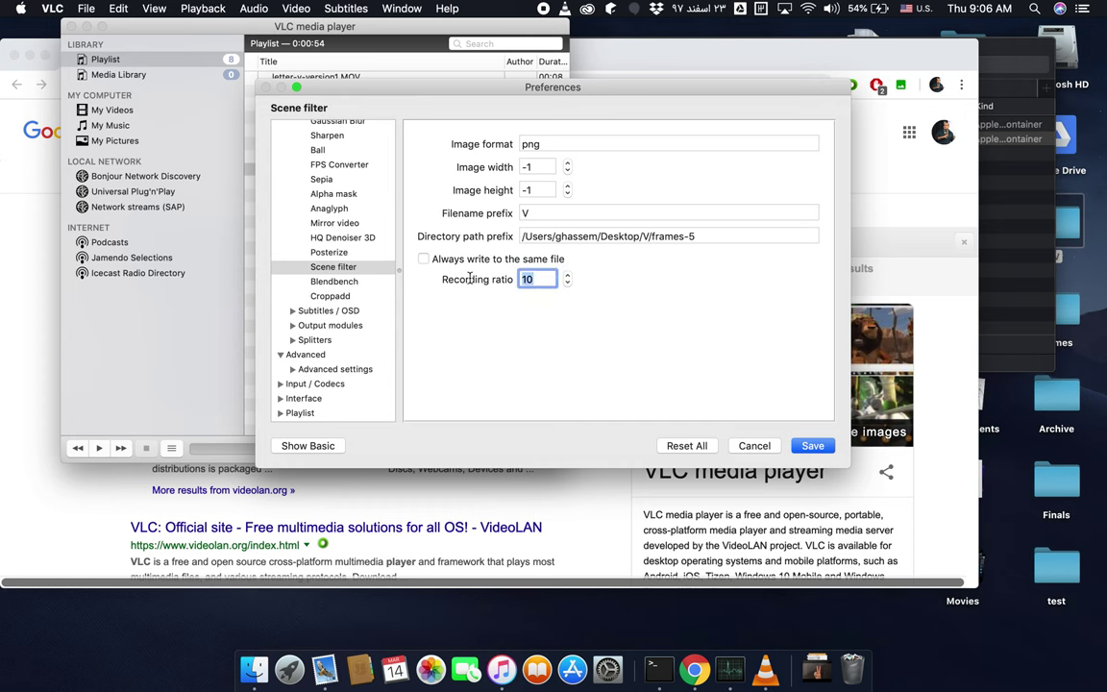
{"action": "type", "text": "5"}
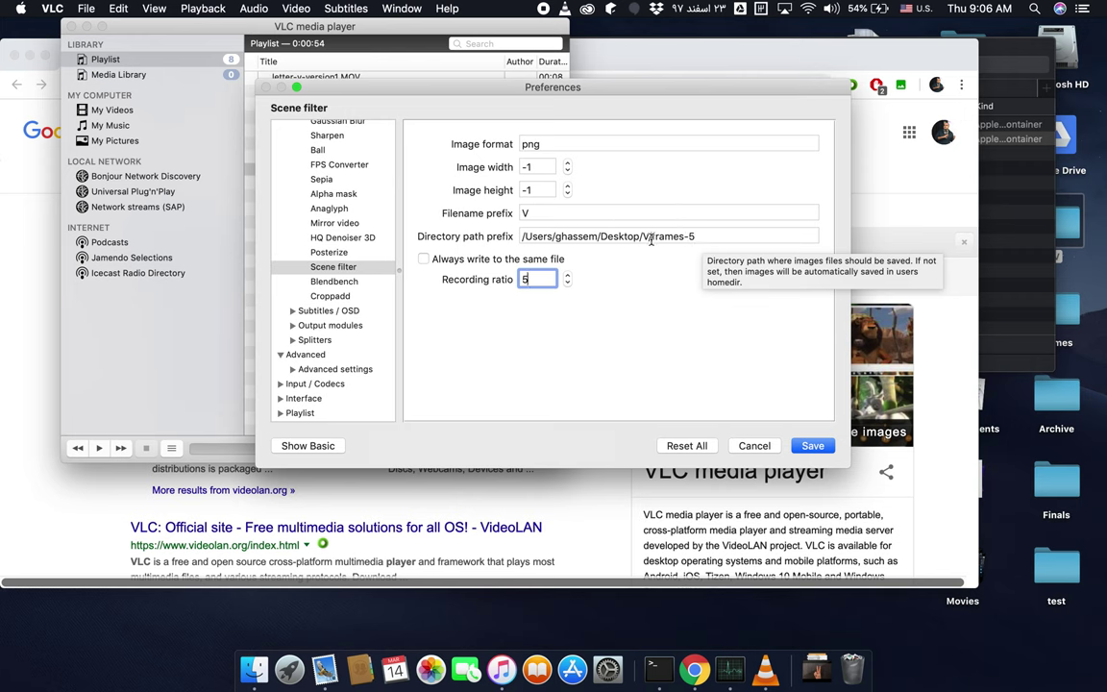
Switch to the Finder window of the V folder and create a new folder named frame-5 in it
{"action": "left_click", "coordinate": [971, 216]}
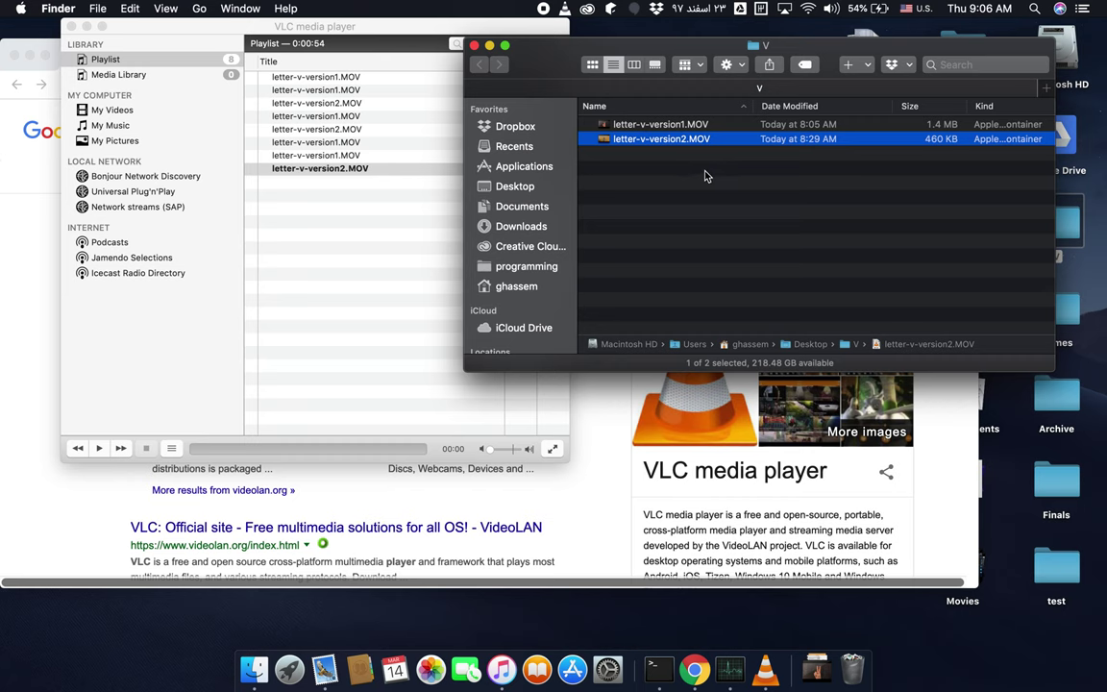
{"action": "left_click_drag", "start_coordinate": [480, 64], "coordinate": [634, 67]}
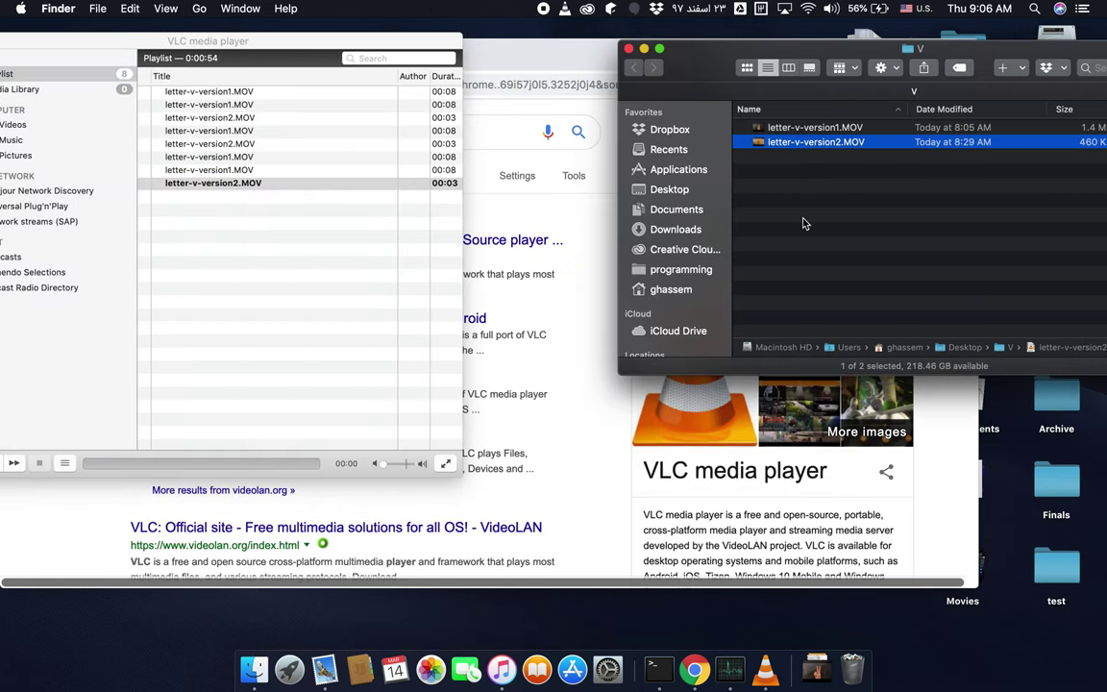
{"action": "right_click", "coordinate": [804, 223]}
{"action": "left_click", "coordinate": [846, 230]}
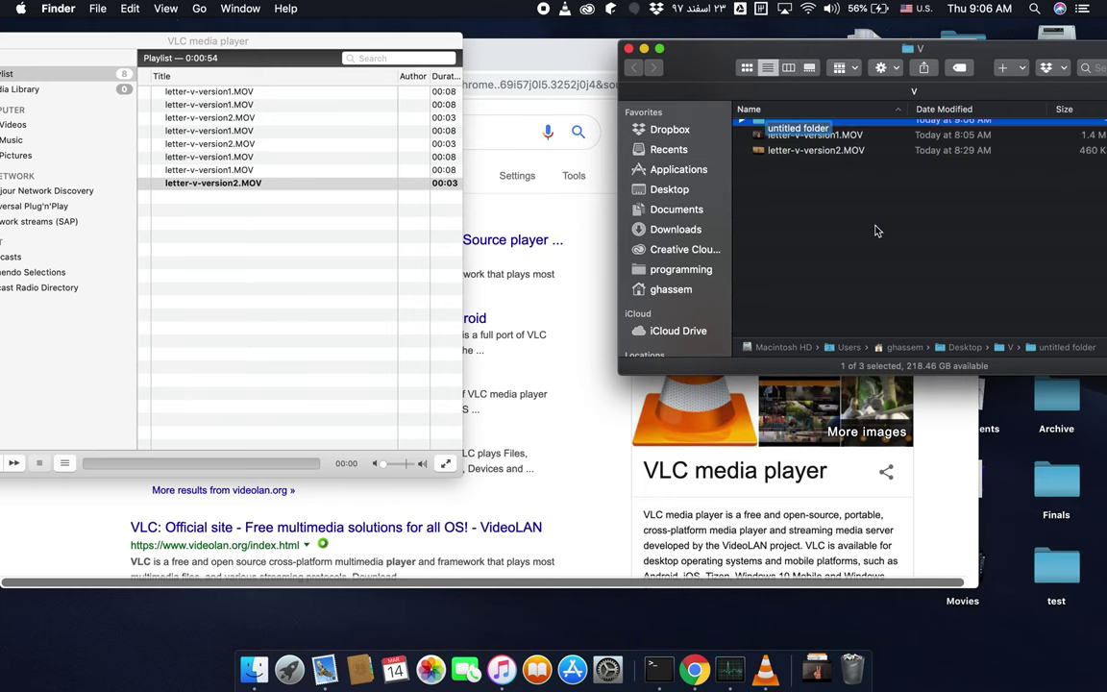
{"action": "type", "text": "frame"}
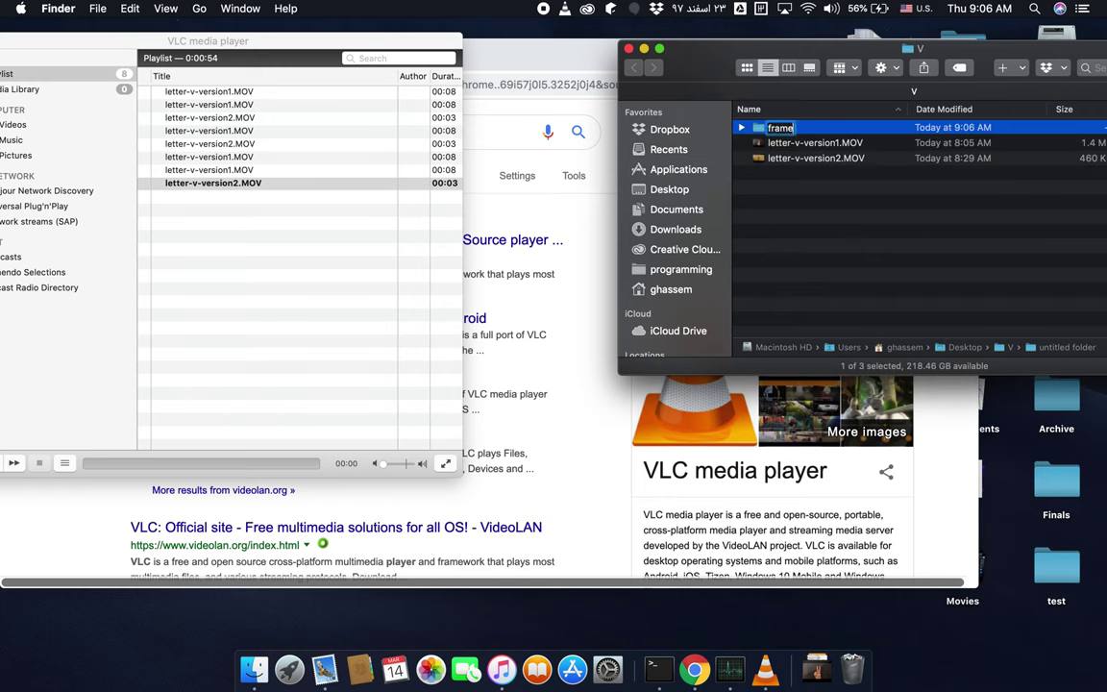
{"action": "type", "text": "-5"}
{"action": "key", "text": "Return"}
Compare the new folder's name with the Scene filter's directory path and rename the folder as frames-5
{"action": "left_click", "coordinate": [202, 333]}
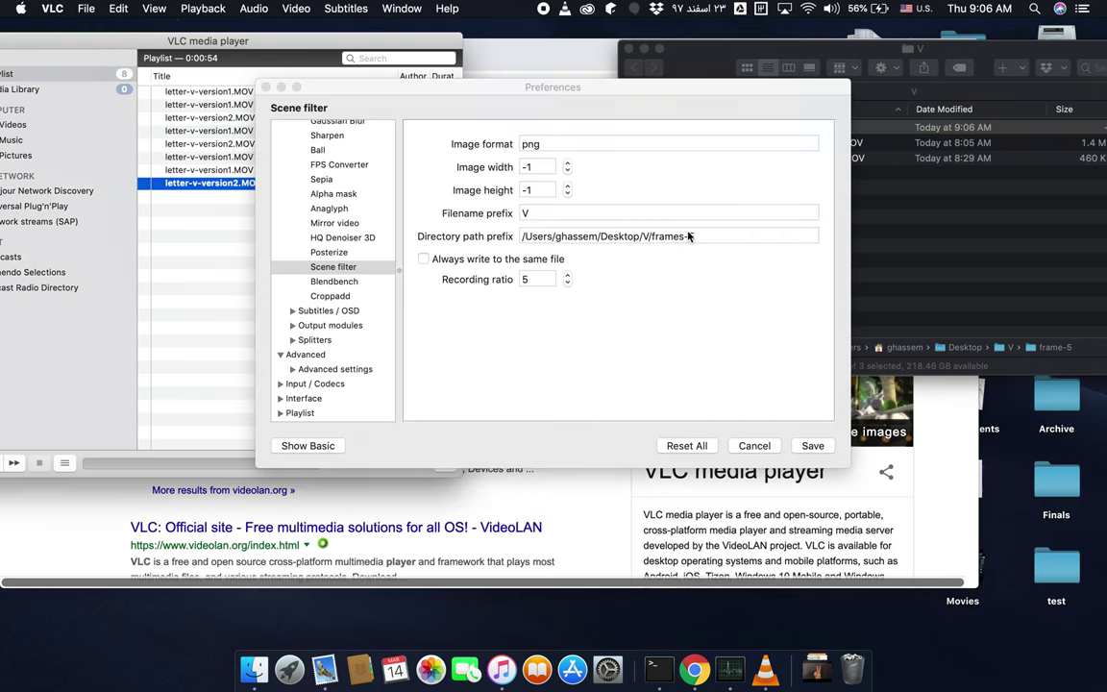
{"action": "left_click", "coordinate": [880, 223]}
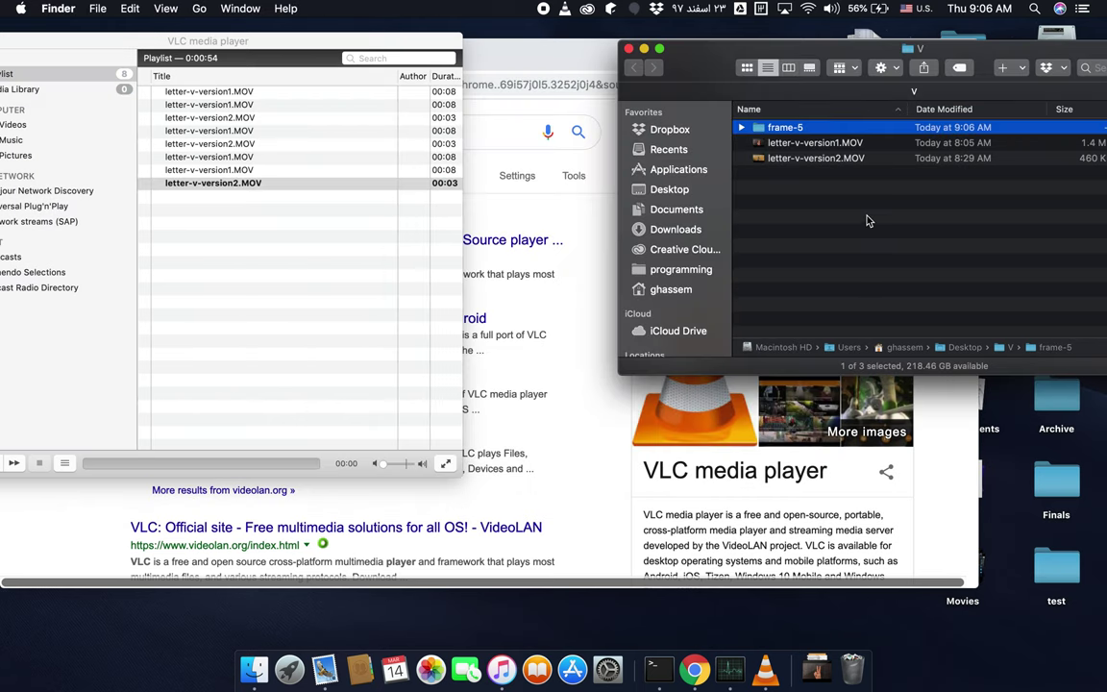
{"action": "left_click", "coordinate": [794, 128]}
{"action": "type", "text": "s"}
{"action": "key", "text": "Return"}
Return to VLC's preferences and save the Scene filter settings
{"action": "left_click", "coordinate": [384, 277]}
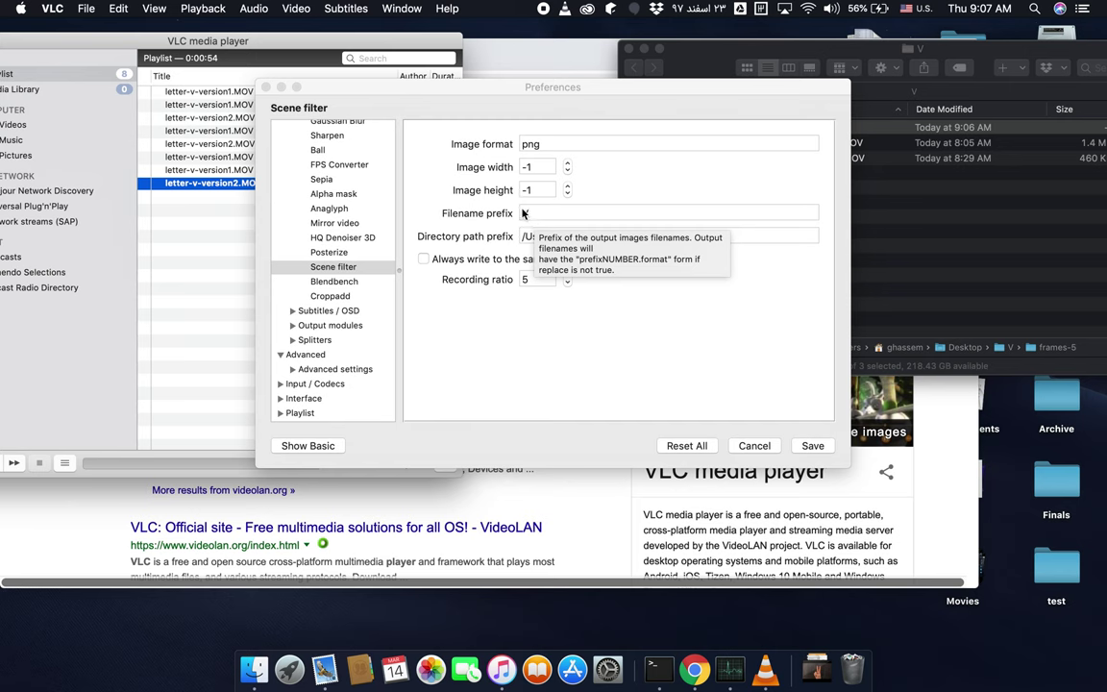
{"action": "left_click", "coordinate": [501, 317]}
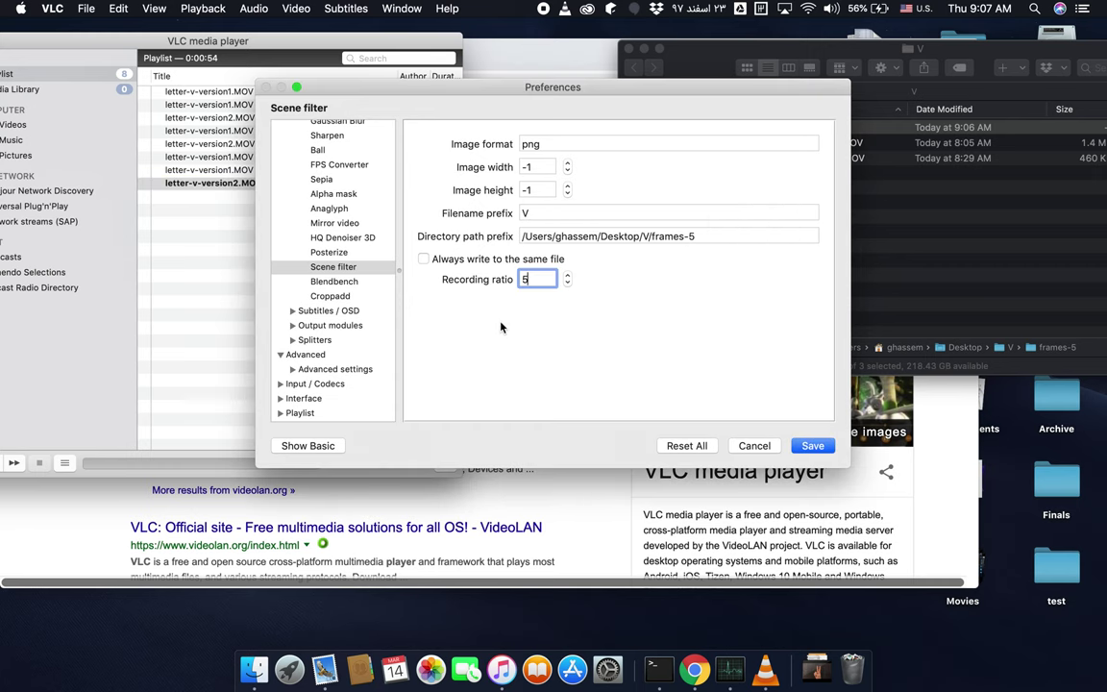
{"action": "left_click", "coordinate": [814, 446]}
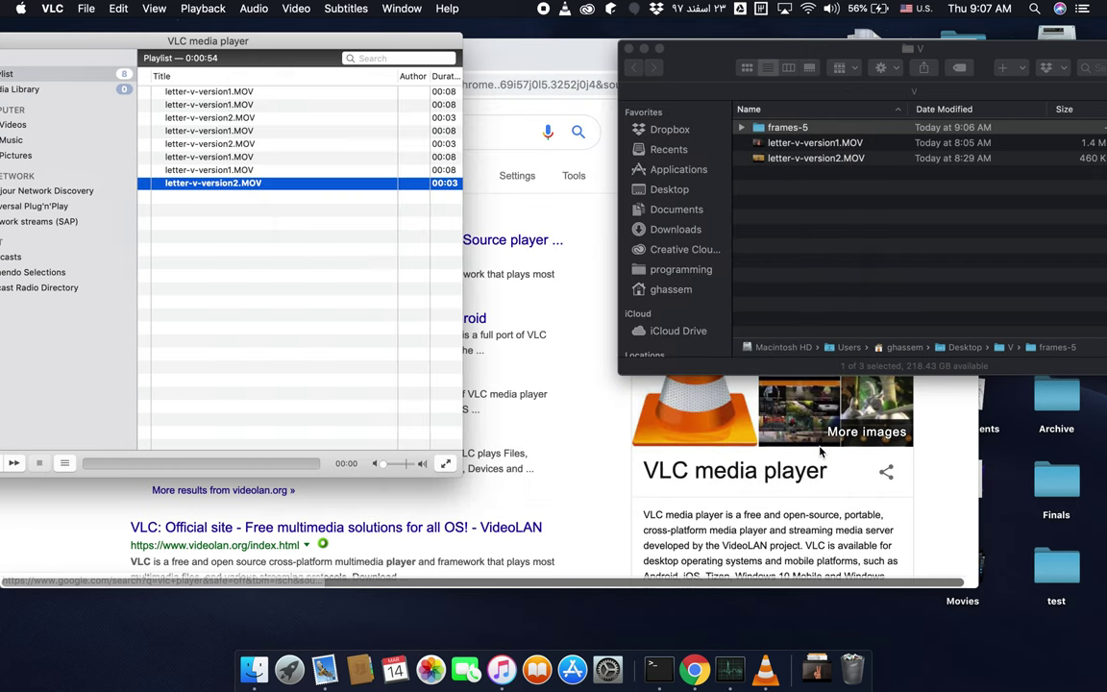
Play letter-v-version1.MOV from the V folder through to its end and expand the frames-5 folder
{"action": "left_click", "coordinate": [814, 146]}
{"action": "double_click", "coordinate": [813, 146]}
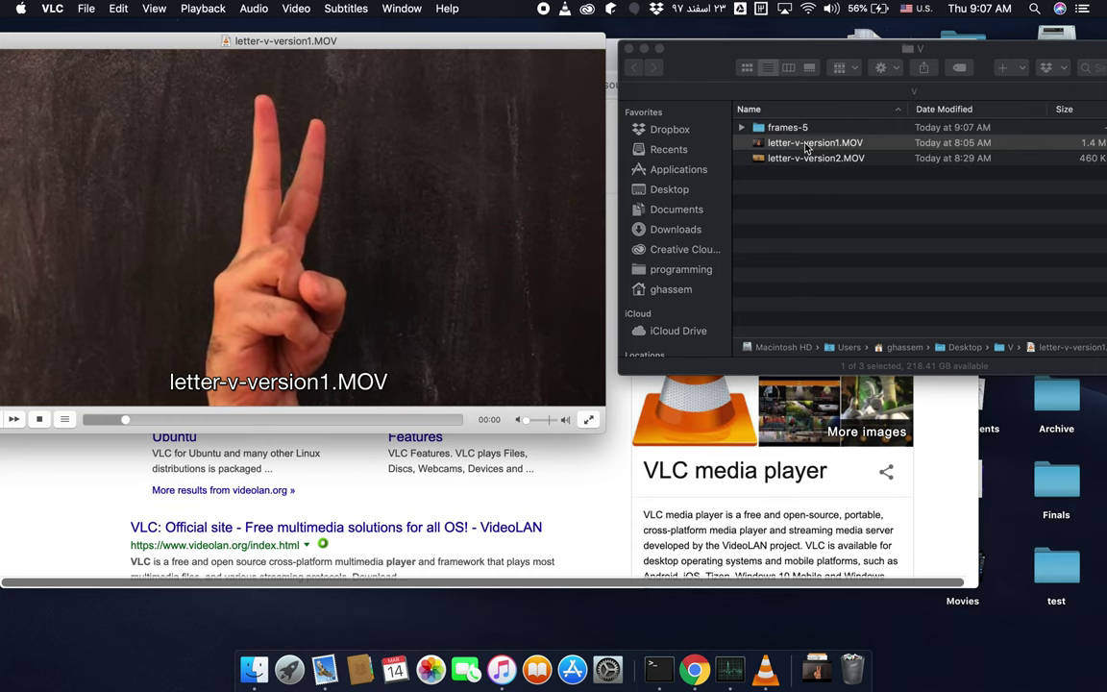
{"action": "left_click", "coordinate": [743, 129]}
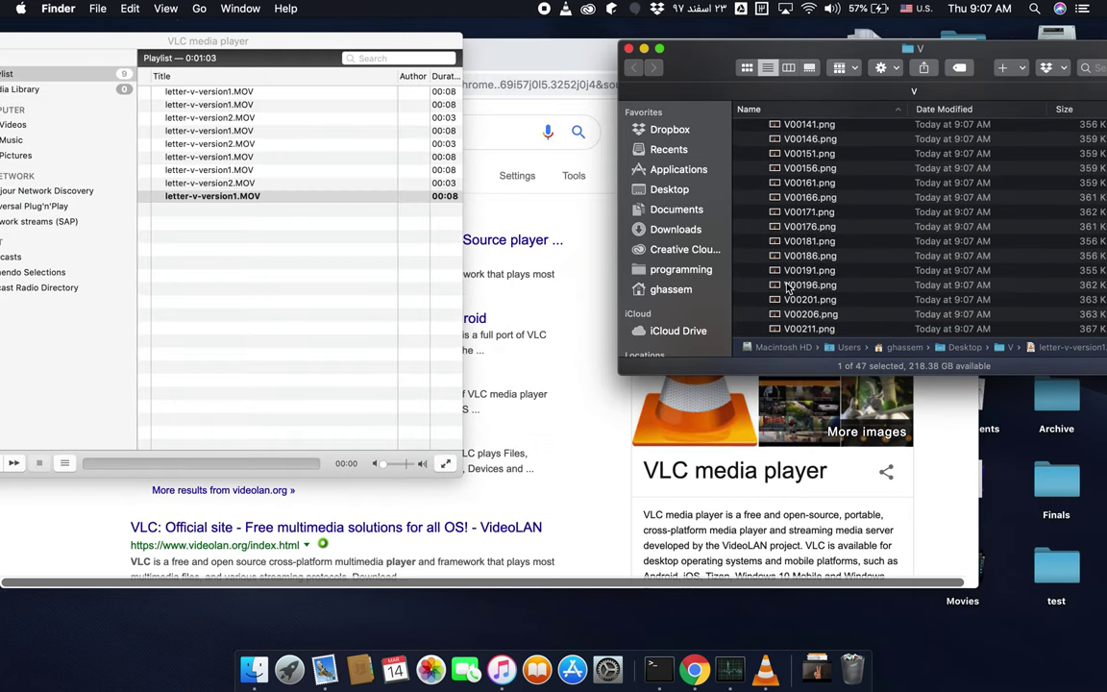
Select all PNG frames in the frames-5 folder, from V00001.png to V00216.png, and look through the list
{"action": "scroll", "coordinate": [786, 286], "scroll_direction": "up", "scroll_amount": 10}
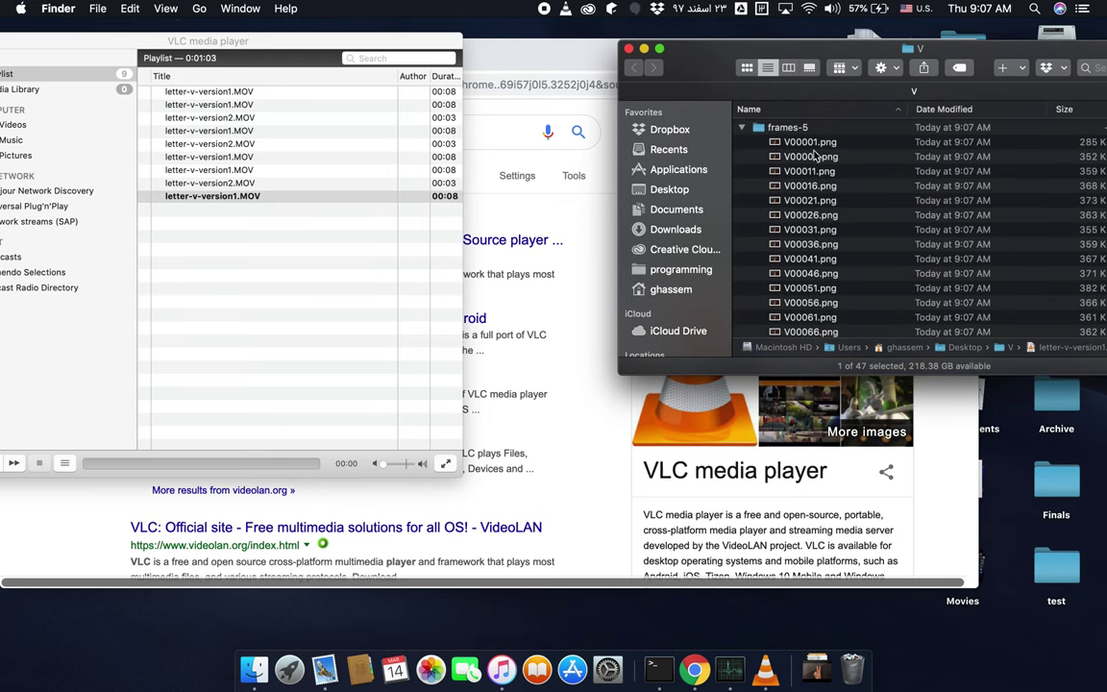
{"action": "left_click", "coordinate": [807, 143]}
{"action": "scroll", "coordinate": [815, 195], "scroll_direction": "down", "scroll_amount": 10}
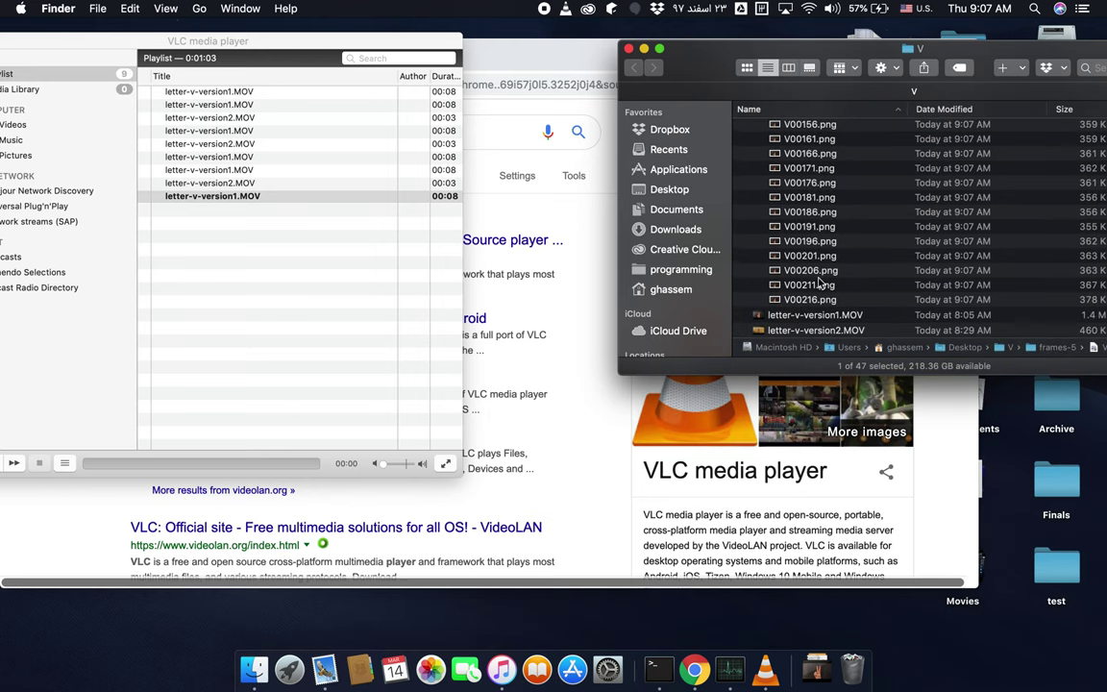
{"action": "left_click", "coordinate": [822, 299], "text": "shift"}
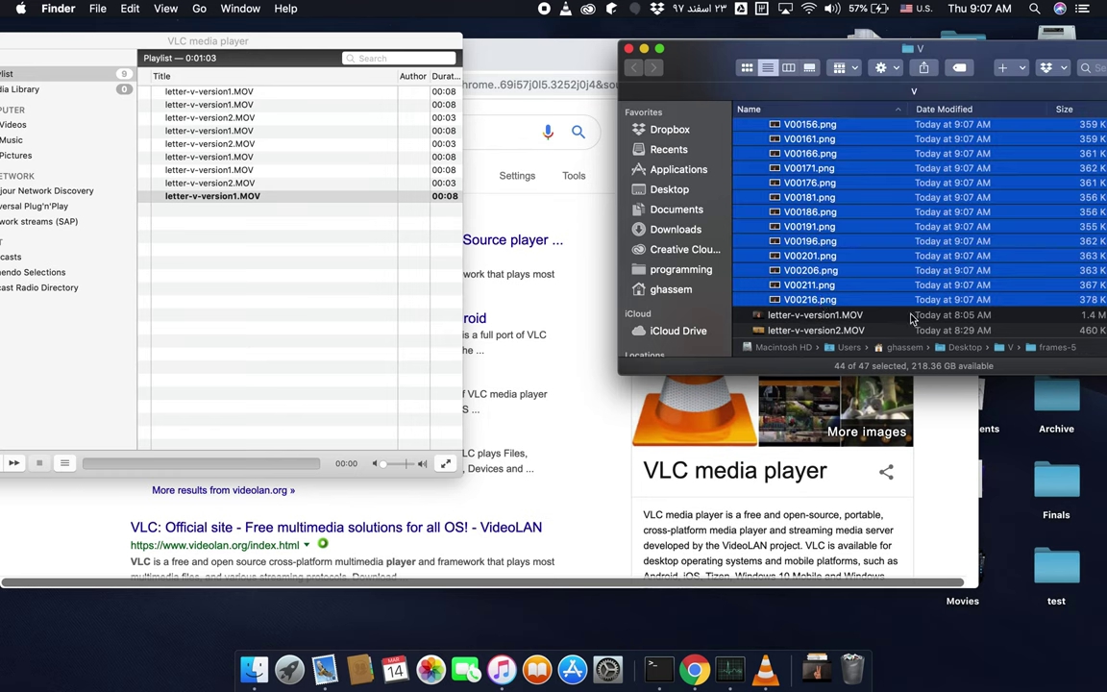
{"action": "scroll", "coordinate": [911, 319], "scroll_direction": "up", "scroll_amount": 10}
{"action": "scroll", "coordinate": [910, 319], "scroll_direction": "down", "scroll_amount": 10}
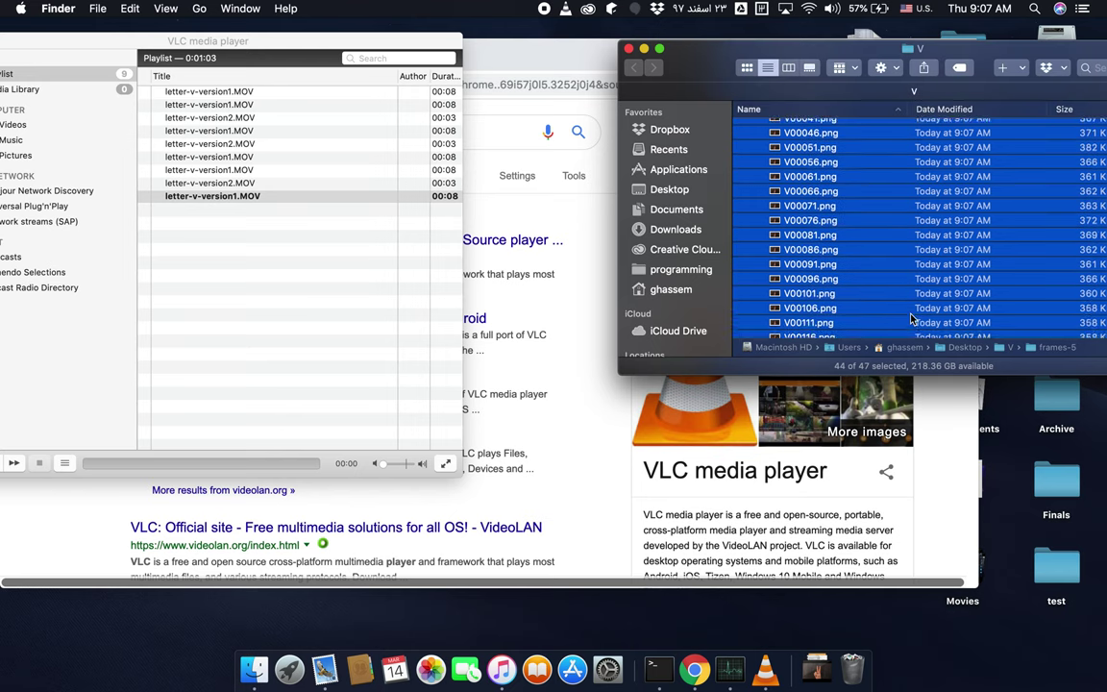
{"action": "scroll", "coordinate": [911, 319], "scroll_direction": "up", "scroll_amount": 10}
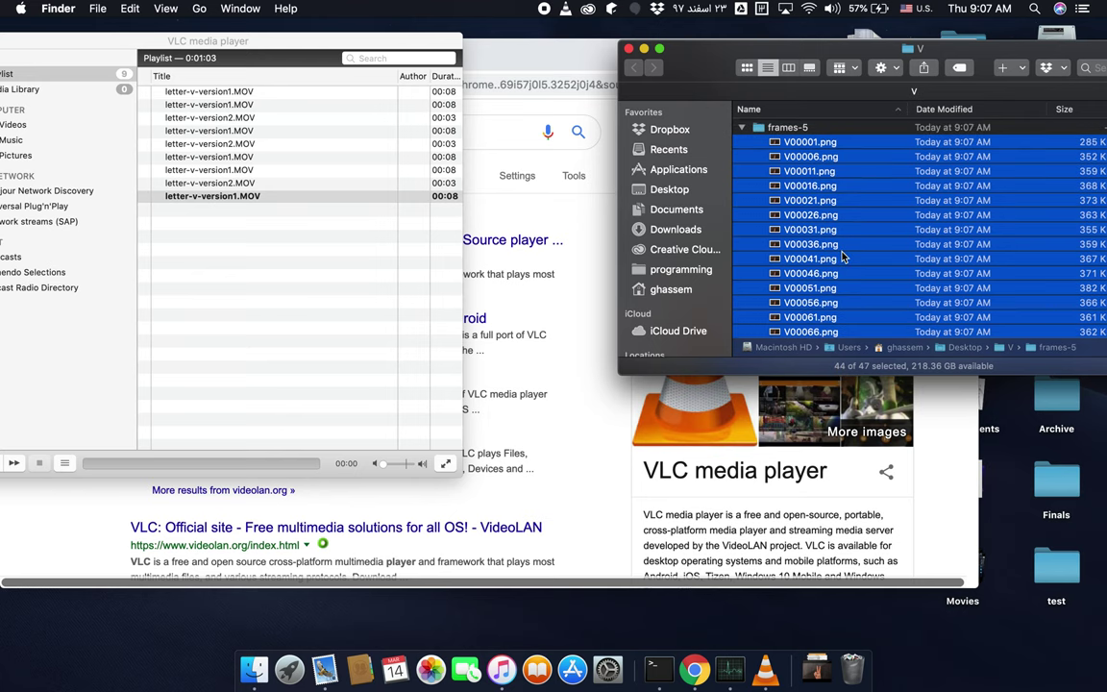
{"action": "scroll", "coordinate": [802, 278], "scroll_direction": "down", "scroll_amount": 2}
{"action": "scroll", "coordinate": [802, 278], "scroll_direction": "down", "scroll_amount": 10}
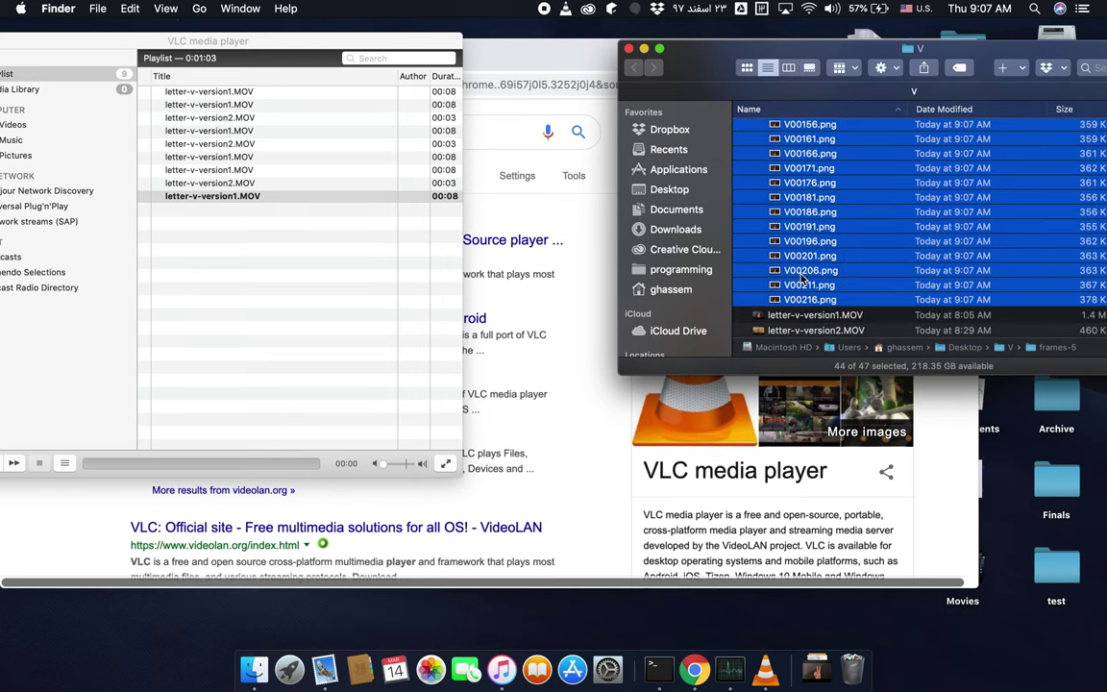
{"action": "scroll", "coordinate": [802, 280], "scroll_direction": "up", "scroll_amount": 10}
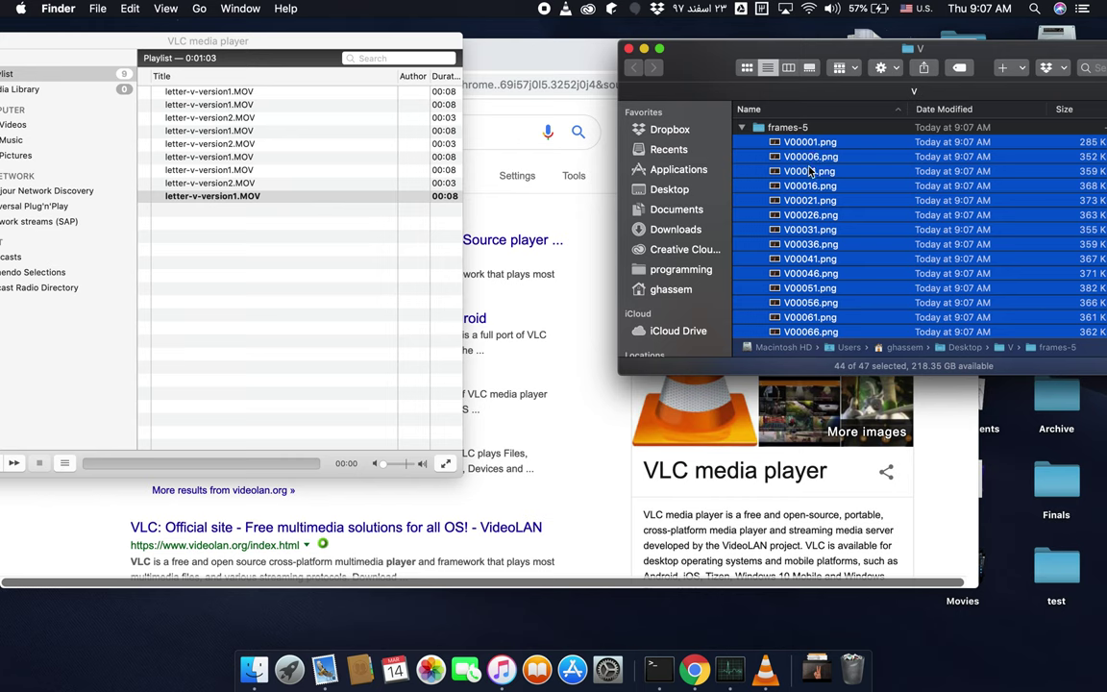
Preview the extracted frames in order from V00001.png onward, through to the two source videos
{"action": "left_click", "coordinate": [810, 173]}
{"action": "left_click", "coordinate": [807, 143]}
{"action": "key", "text": "space"}
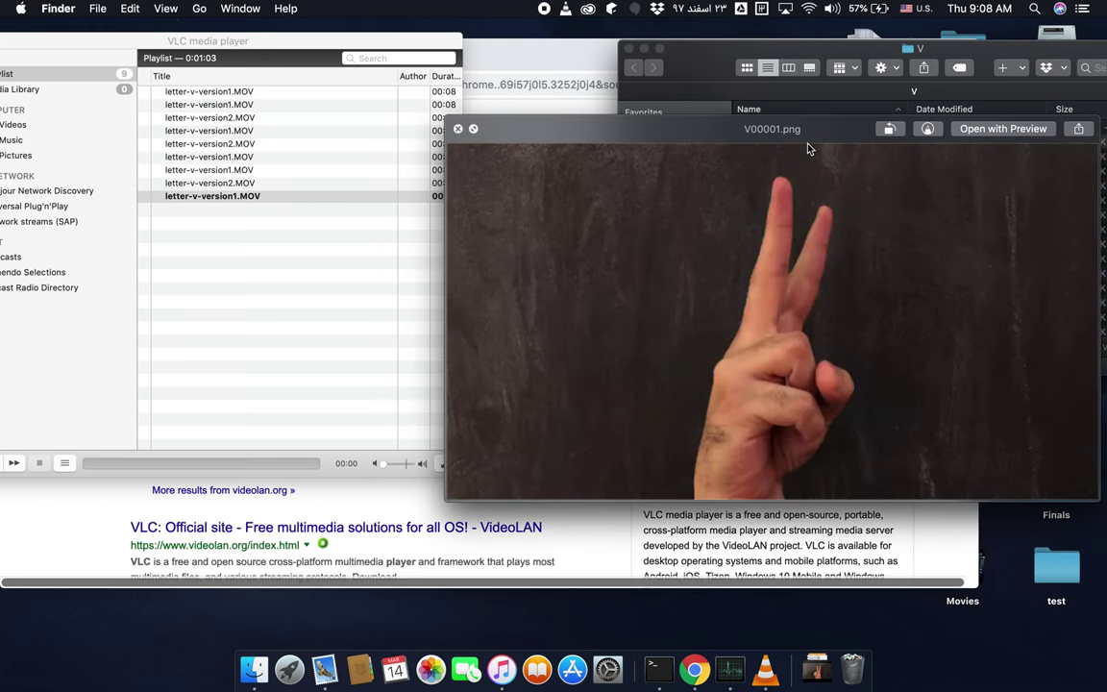
{"action": "key", "text": "Down"}
{"action": "key", "text": "Down"}
{"action": "key", "text": "Down"}
{"action": "key", "text": "Down"}
{"action": "key", "text": "Down"}
{"action": "key", "text": "Down"}
{"action": "key", "text": "Down"}
{"action": "key", "text": "Down"}
{"action": "key", "text": "Down"}
{"action": "key", "text": "Down"}
{"action": "key", "text": "Down"}
{"action": "key", "text": "Down"}
{"action": "key", "text": "Down"}
{"action": "key", "text": "Down"}
{"action": "key", "text": "Down"}
{"action": "key", "text": "Down"}
{"action": "key", "text": "Down"}
{"action": "key", "text": "Down"}
{"action": "key", "text": "Down"}
{"action": "key", "text": "Down"}
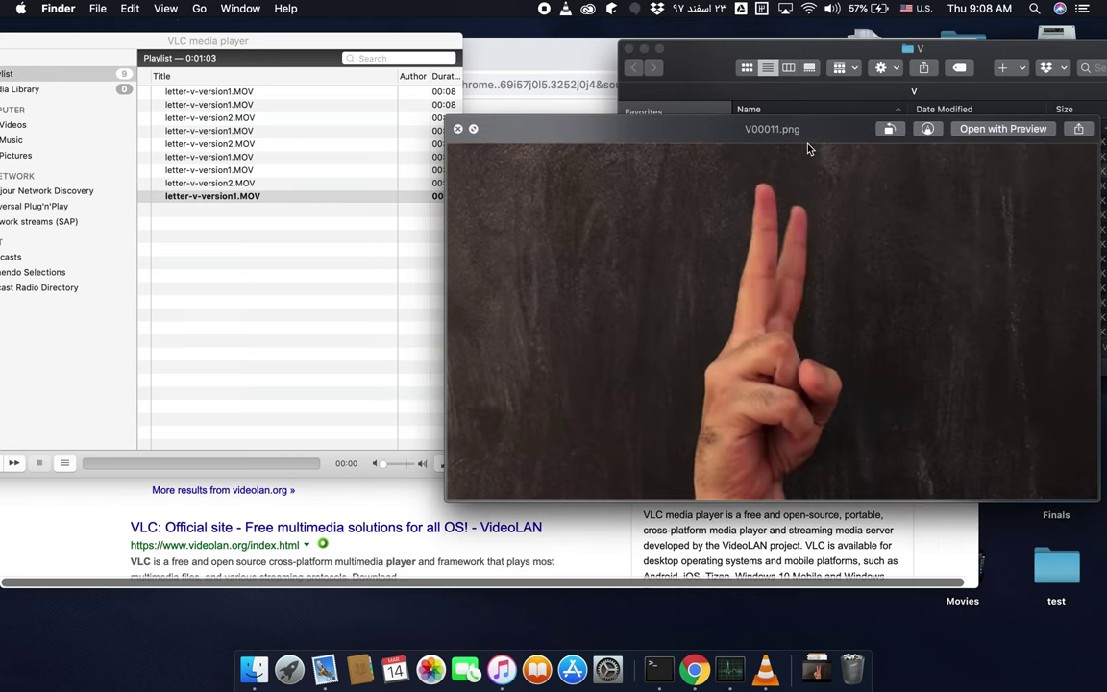
{"action": "key", "text": "Down"}
{"action": "key", "text": "Down"}
{"action": "key", "text": "Down"}
{"action": "key", "text": "Down"}
{"action": "key", "text": "Down"}
{"action": "key", "text": "Down"}
{"action": "key", "text": "Down"}
{"action": "key", "text": "Down"}
{"action": "key", "text": "Down"}
{"action": "key", "text": "Down"}
{"action": "key", "text": "Down"}
{"action": "key", "text": "Down"}
{"action": "key", "text": "Down"}
{"action": "key", "text": "Down"}
{"action": "key", "text": "Down"}
{"action": "key", "text": "Down"}
{"action": "key", "text": "Down"}
{"action": "key", "text": "Down"}
{"action": "key", "text": "Down"}
{"action": "key", "text": "Down"}
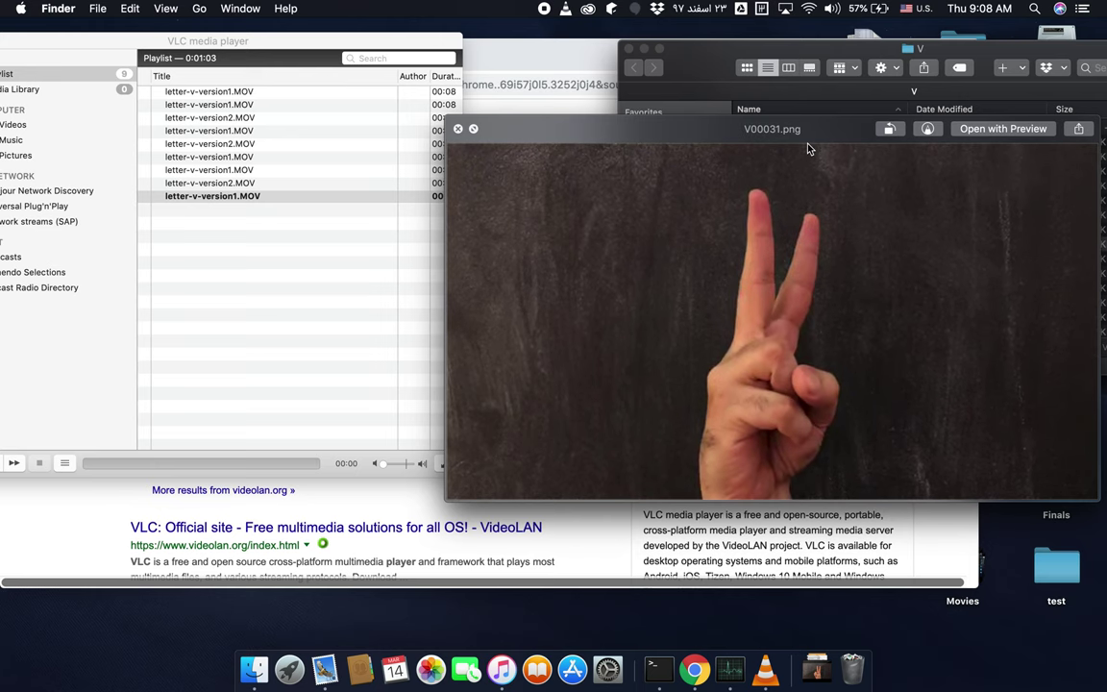
{"action": "key", "text": "Down"}
{"action": "key", "text": "Down"}
{"action": "key", "text": "Down"}
{"action": "key", "text": "Down"}
{"action": "key", "text": "Down"}
{"action": "key", "text": "Down"}
{"action": "key", "text": "Down"}
{"action": "key", "text": "Down"}
{"action": "key", "text": "Down"}
{"action": "key", "text": "Down"}
{"action": "key", "text": "Down"}
{"action": "key", "text": "Down"}
{"action": "key", "text": "Down"}
{"action": "key", "text": "Down"}
{"action": "key", "text": "Down"}
{"action": "key", "text": "Down"}
{"action": "key", "text": "Down"}
{"action": "key", "text": "Down"}
{"action": "key", "text": "Down"}
{"action": "key", "text": "Down"}
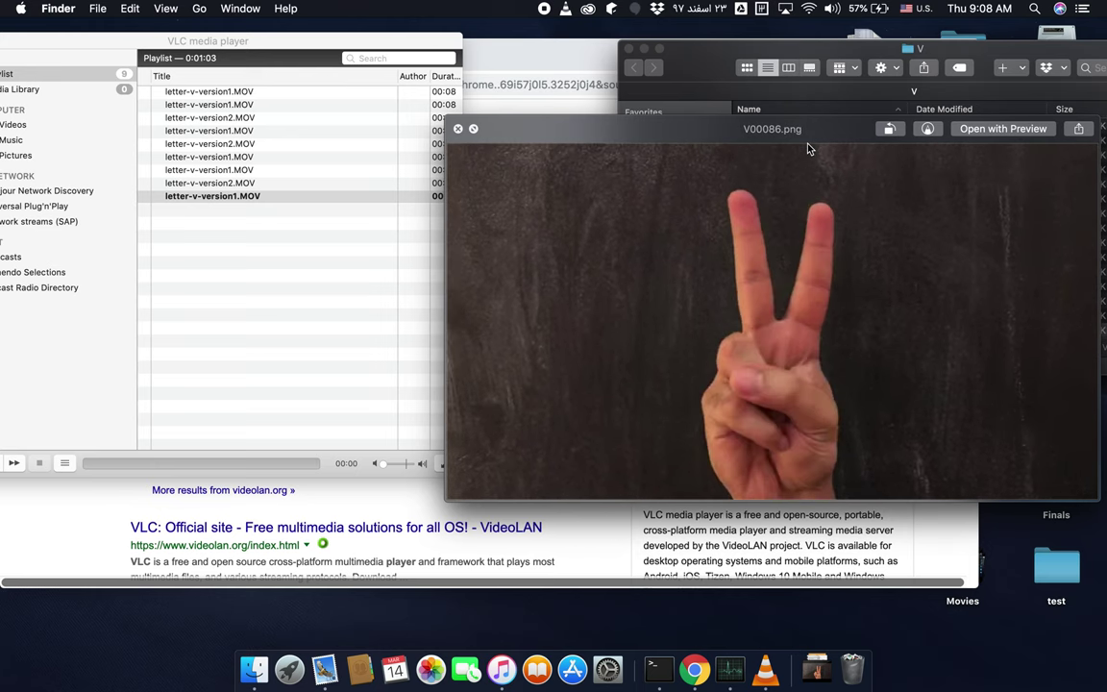
{"action": "key", "text": "Down"}
{"action": "key", "text": "Down"}
{"action": "key", "text": "Down"}
{"action": "key", "text": "Down"}
{"action": "key", "text": "Down"}
{"action": "key", "text": "Down"}
{"action": "key", "text": "Down"}
{"action": "key", "text": "Down"}
{"action": "key", "text": "Down"}
{"action": "key", "text": "Down"}
{"action": "key", "text": "Down"}
{"action": "key", "text": "Down"}
{"action": "key", "text": "Down"}
{"action": "key", "text": "Down"}
{"action": "key", "text": "Down"}
{"action": "key", "text": "Down"}
{"action": "key", "text": "Down"}
{"action": "key", "text": "Down"}
{"action": "key", "text": "Down"}
{"action": "key", "text": "Down"}
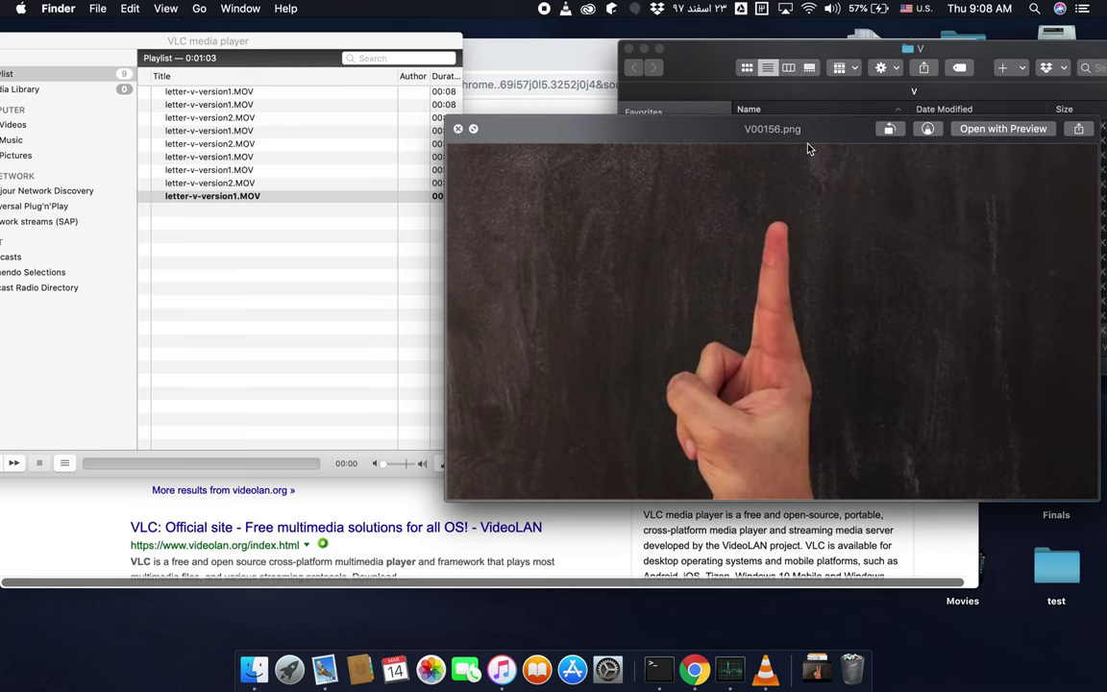
{"action": "key", "text": "Down"}
{"action": "key", "text": "Down"}
{"action": "key", "text": "Down"}
{"action": "key", "text": "Down"}
{"action": "key", "text": "Down"}
{"action": "key", "text": "Down"}
{"action": "key", "text": "Down"}
{"action": "key", "text": "Down"}
{"action": "key", "text": "Down"}
{"action": "key", "text": "Down"}
{"action": "key", "text": "Down"}
{"action": "key", "text": "Down"}
{"action": "key", "text": "Down"}
{"action": "key", "text": "Down"}
{"action": "key", "text": "Down"}
{"action": "key", "text": "Down"}
{"action": "key", "text": "Down"}
{"action": "key", "text": "Down"}
{"action": "key", "text": "Down"}
{"action": "key", "text": "Down"}
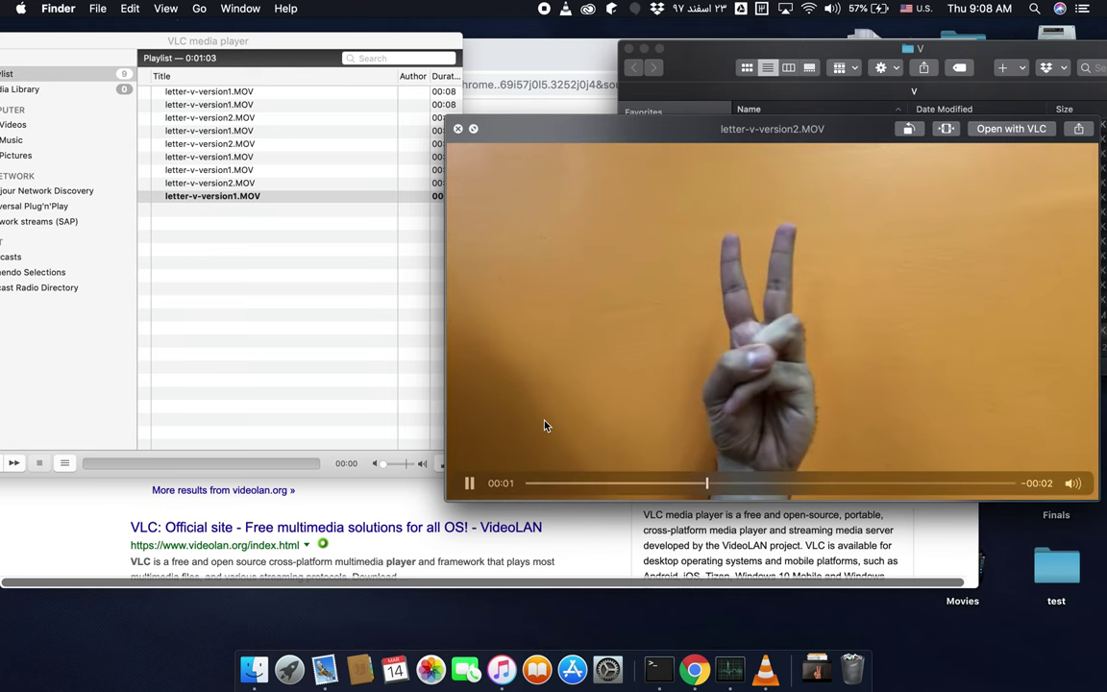
Close the video preview and preview the frames backward from V00216.png
{"action": "left_click", "coordinate": [459, 130]}
{"action": "key", "text": "Up"}
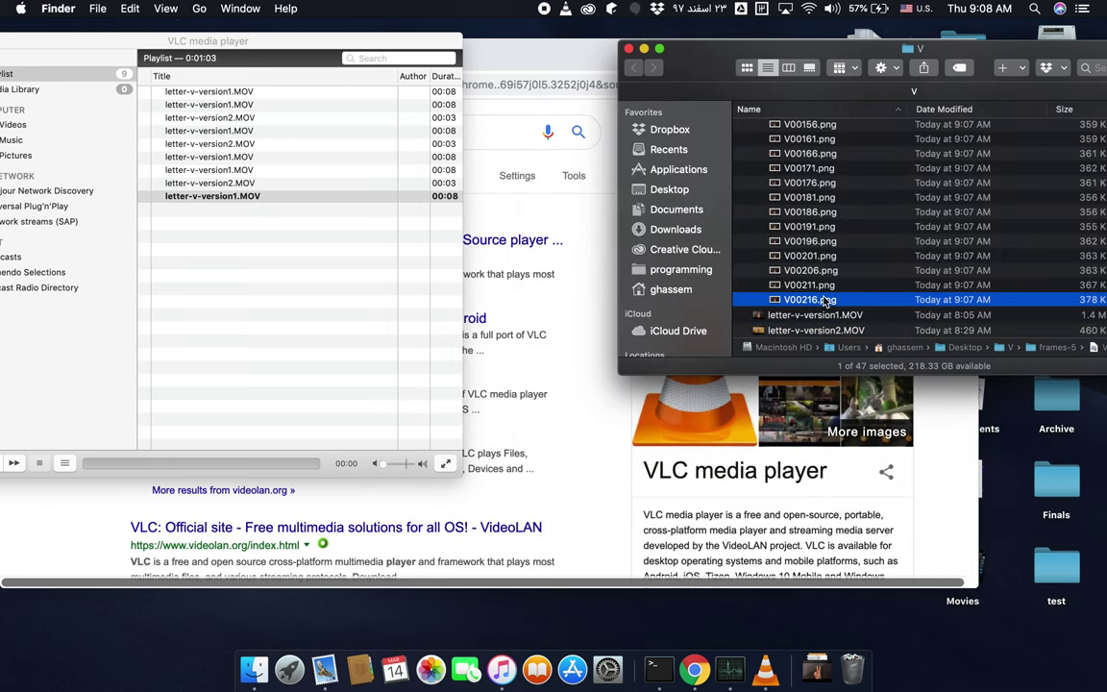
{"action": "key", "text": "space"}
{"action": "key", "text": "Up"}
{"action": "key", "text": "Up"}
{"action": "key", "text": "Up"}
{"action": "key", "text": "Up"}
{"action": "key", "text": "Up"}
{"action": "key", "text": "Up"}
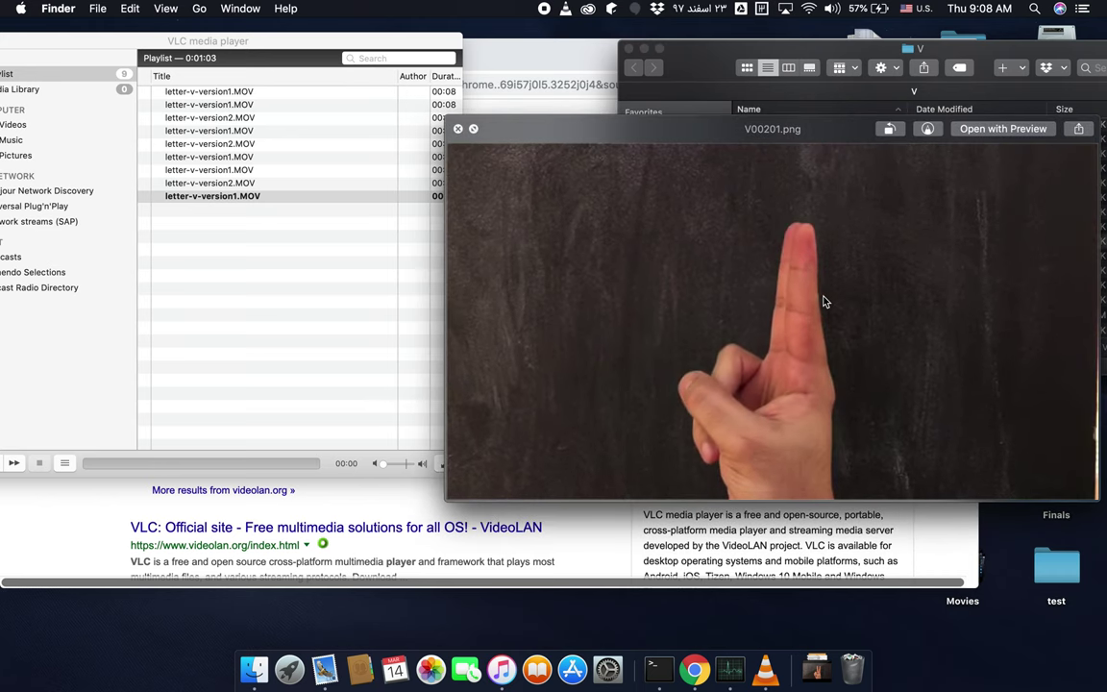
Continue previewing the extracted frames backward from V00201.png to V00036.png and close the preview
{"action": "key", "text": "Up"}
{"action": "key", "text": "Up"}
{"action": "key", "text": "Up"}
{"action": "key", "text": "Up"}
{"action": "key", "text": "Up"}
{"action": "key", "text": "Up"}
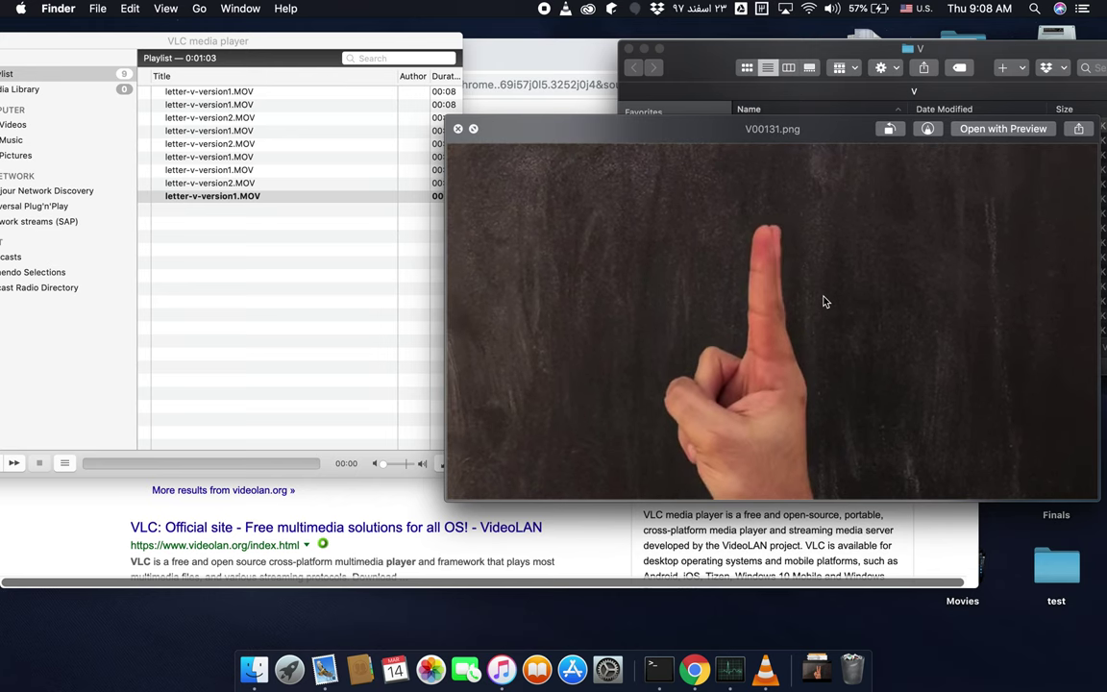
{"action": "key", "text": "Up"}
{"action": "key", "text": "Up"}
{"action": "key", "text": "Up"}
{"action": "key", "text": "Up"}
{"action": "key", "text": "Up"}
{"action": "key", "text": "Up"}
{"action": "key", "text": "Up"}
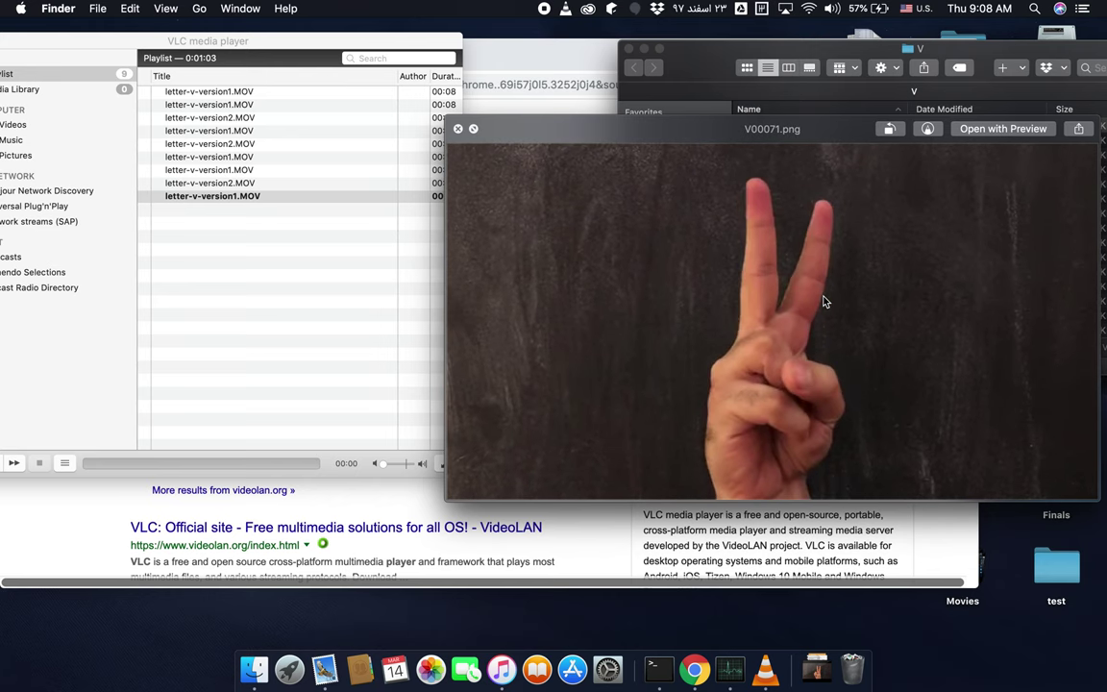
{"action": "key", "text": "Up"}
{"action": "key", "text": "Up"}
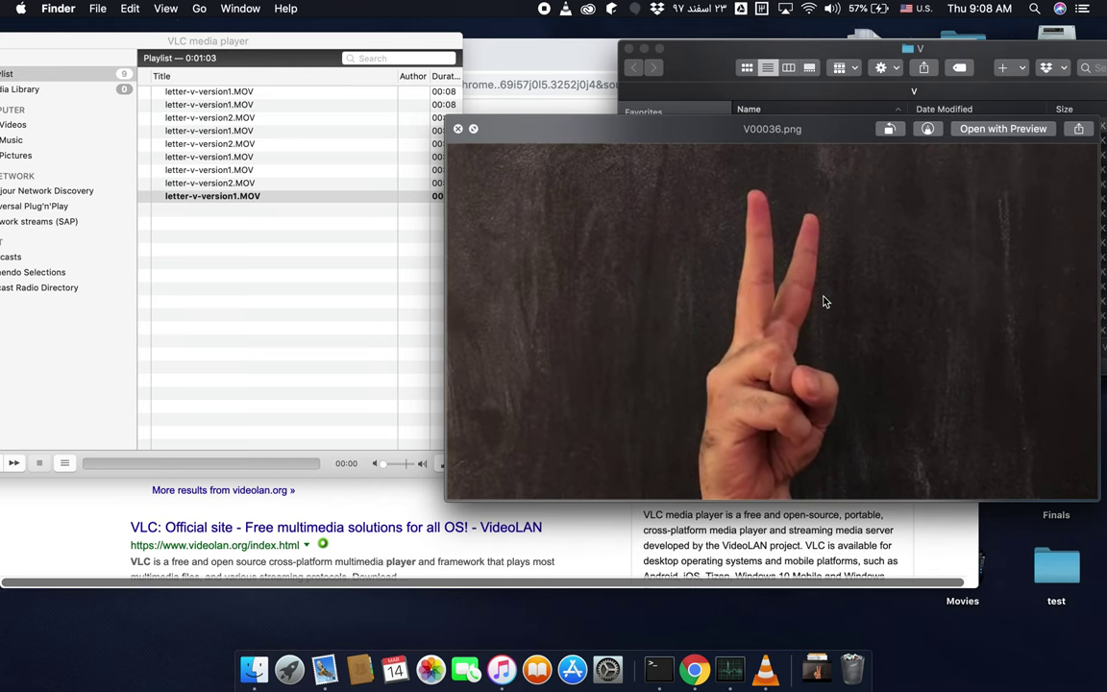
{"action": "left_click", "coordinate": [458, 129]}
Collapse the frames-5 folder after checking its list, and move the V folder window fully into view beside the VLC playlist
{"action": "scroll", "coordinate": [815, 303], "scroll_direction": "down", "scroll_amount": 10}
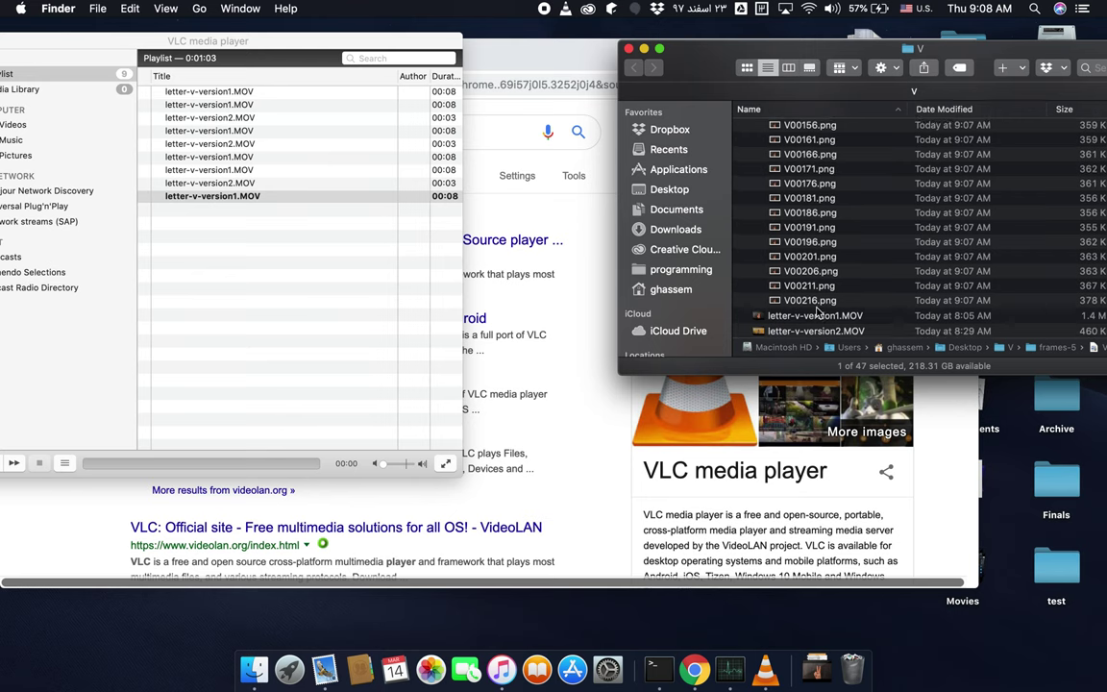
{"action": "scroll", "coordinate": [737, 279], "scroll_direction": "up", "scroll_amount": 10}
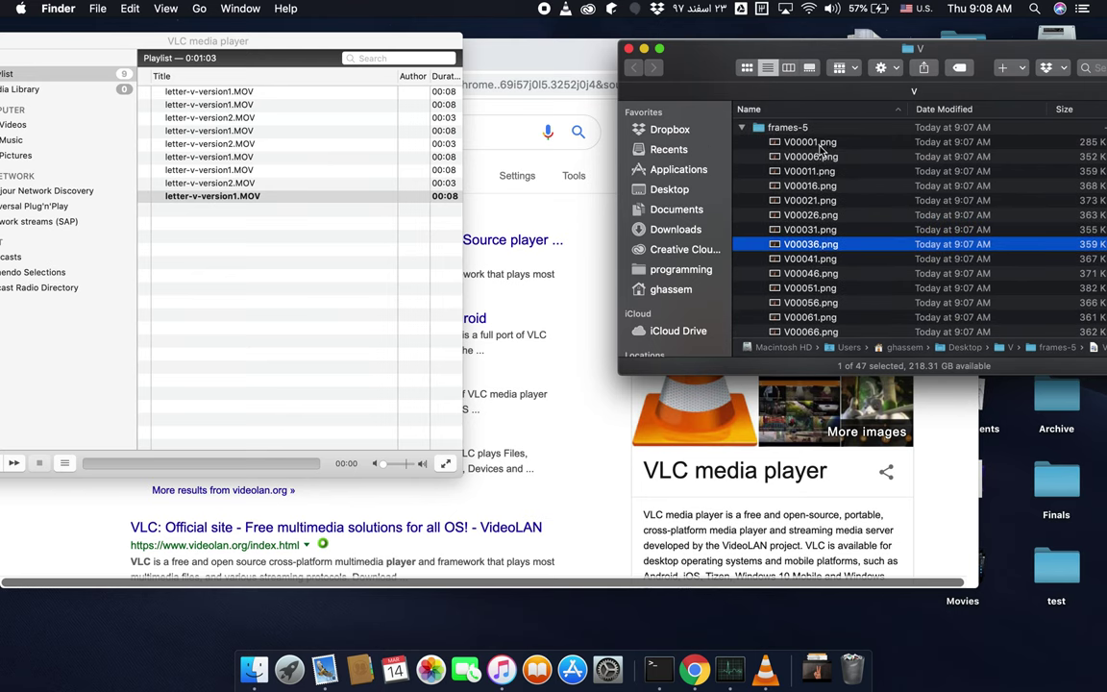
{"action": "scroll", "coordinate": [845, 247], "scroll_direction": "down", "scroll_amount": 10}
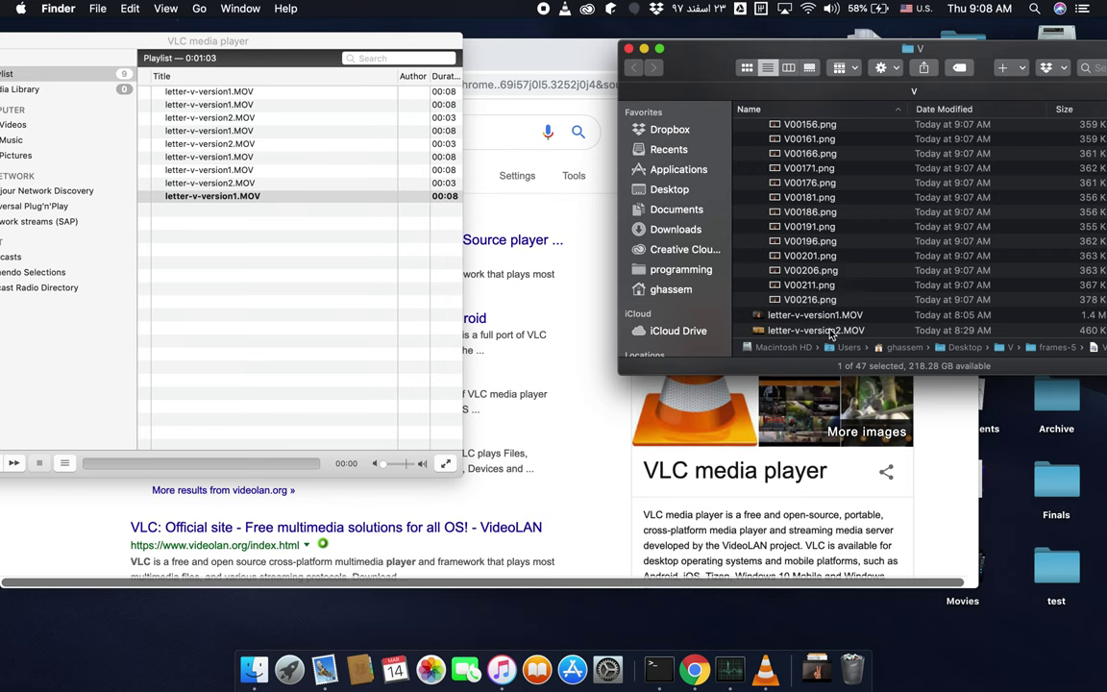
{"action": "scroll", "coordinate": [826, 327], "scroll_direction": "up", "scroll_amount": 10}
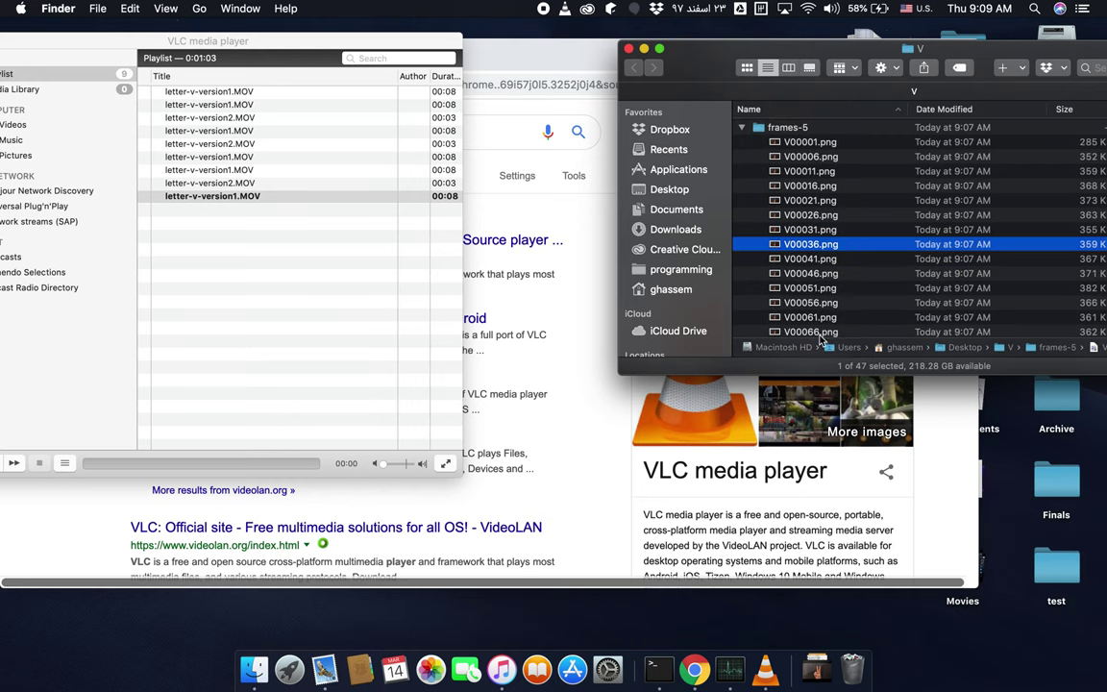
{"action": "left_click", "coordinate": [741, 127]}
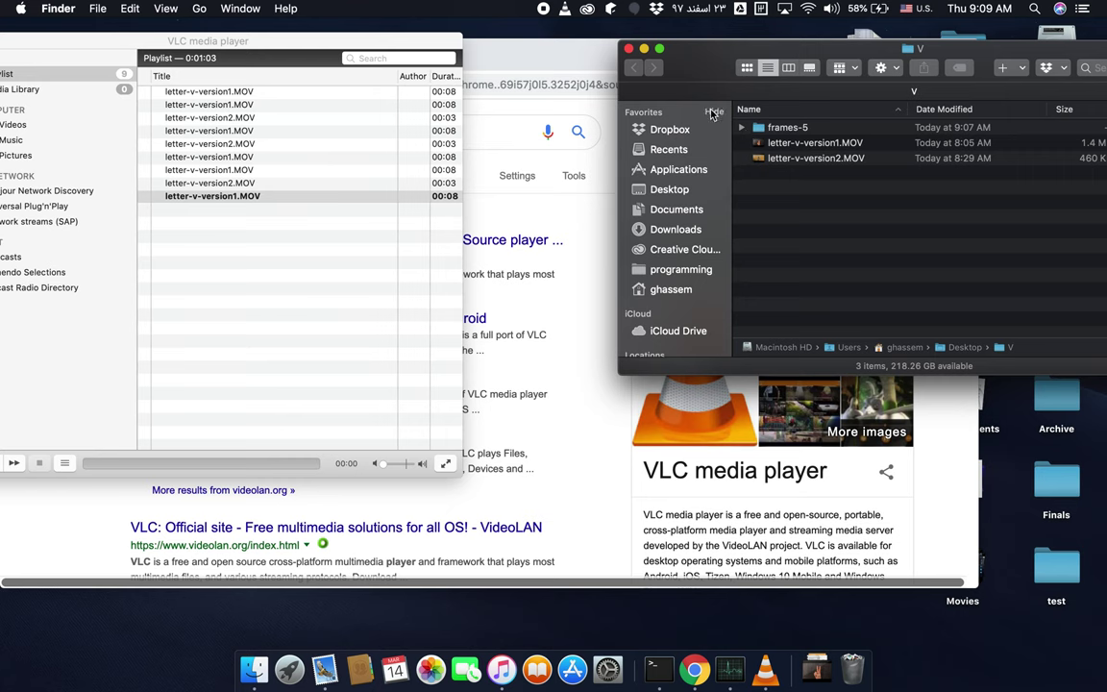
{"action": "left_click_drag", "start_coordinate": [713, 60], "coordinate": [538, 59]}
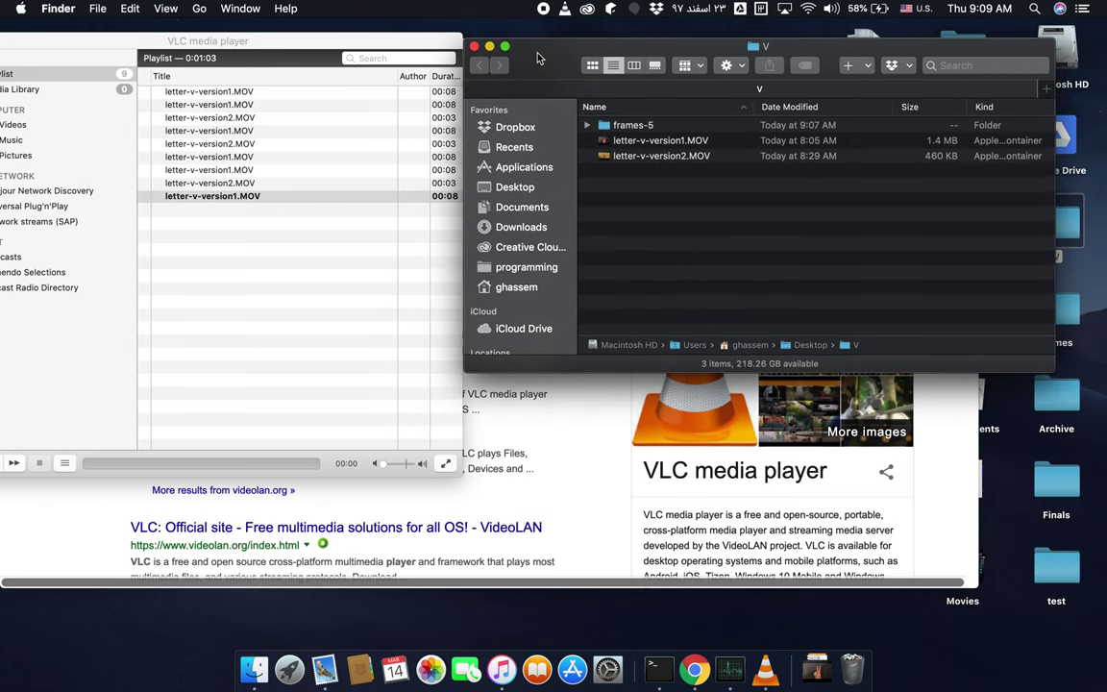